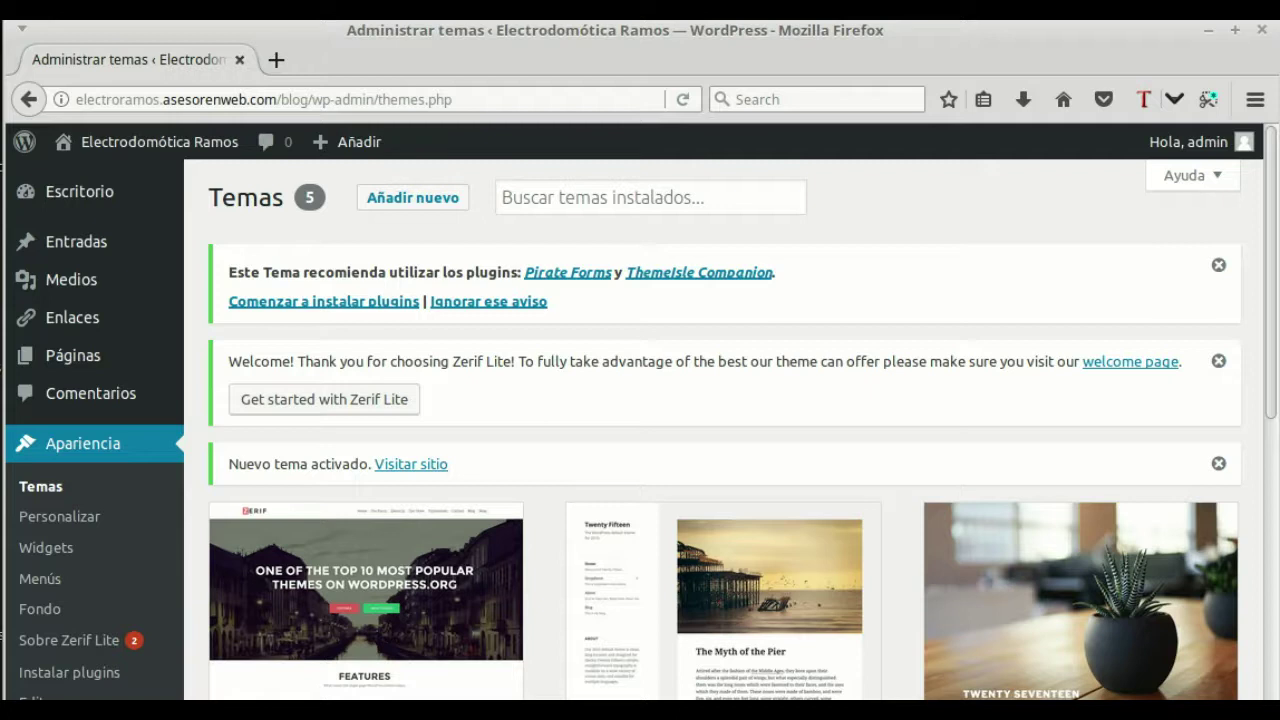
- Open the theme customizer (Personalizar) in a new browser tab and switch to it
scroll(524, 525, "down", 1)
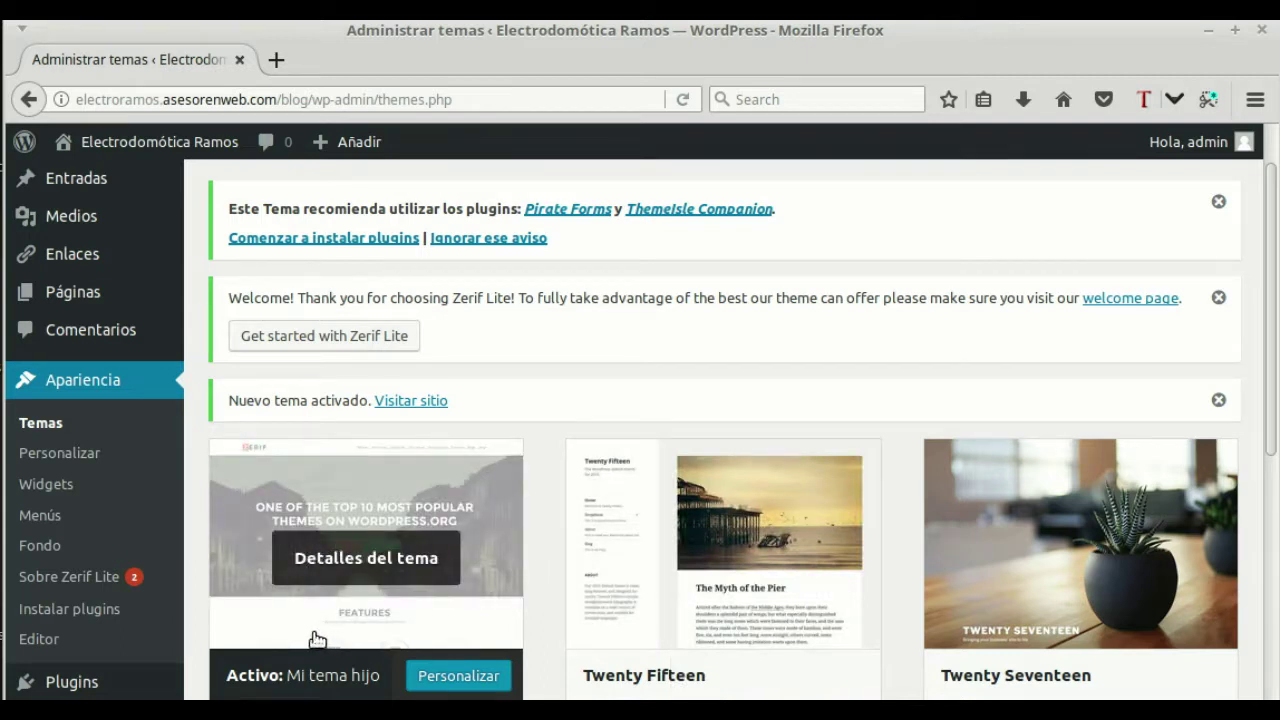
scroll(258, 628, "up", 1)
scroll(258, 628, "up", 1)
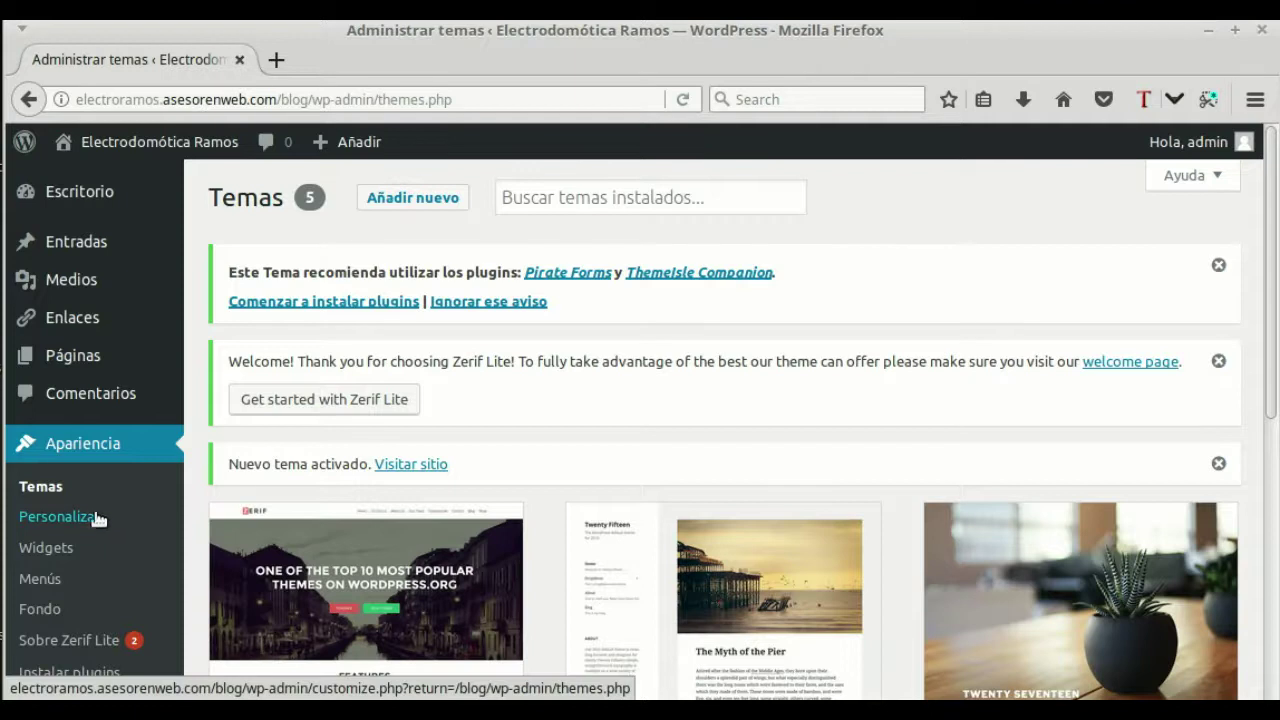
right_click(52, 518)
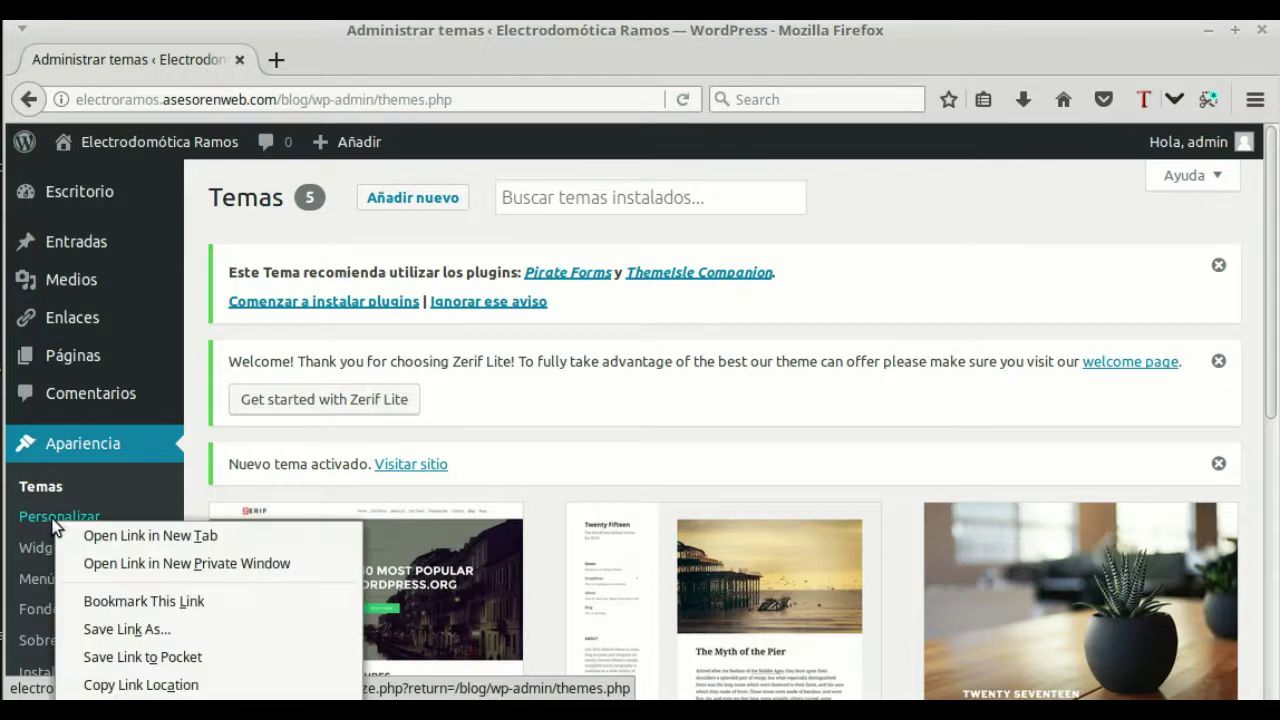
left_click(124, 529)
left_click(374, 57)
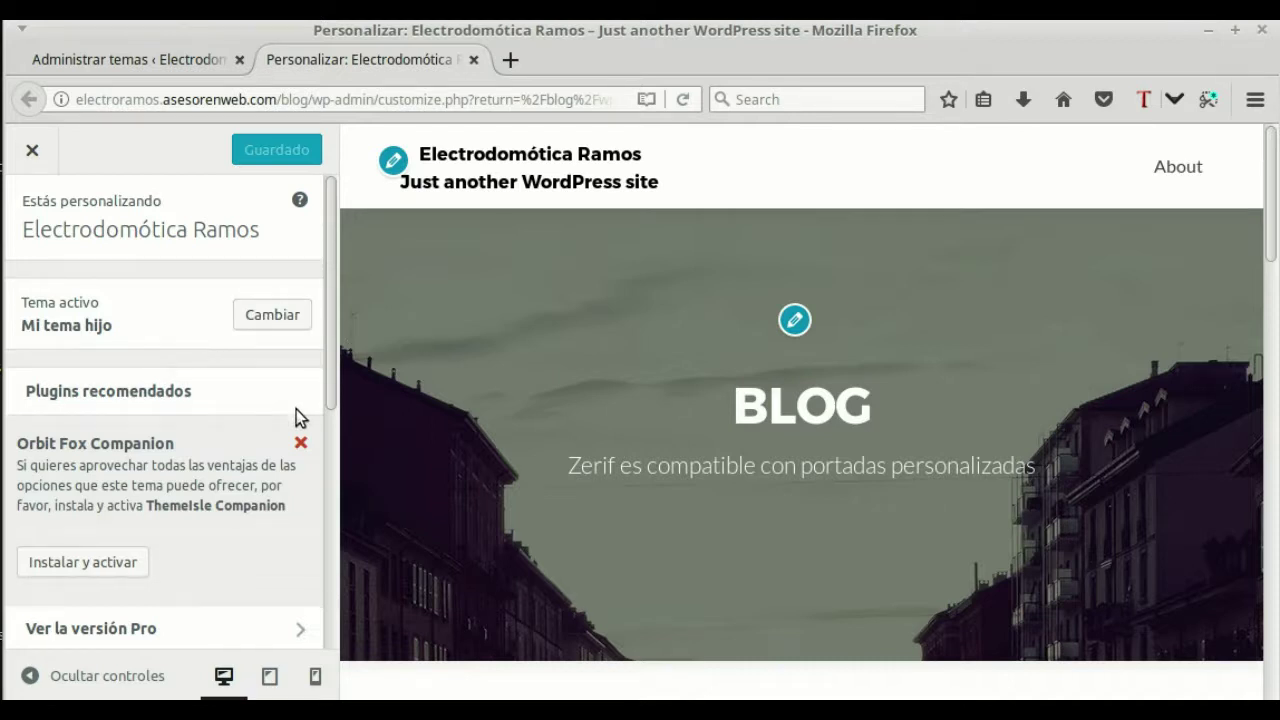
- Look through the Pro version feature list in the customizer, then return to the main customization options
scroll(261, 434, "down", 3)
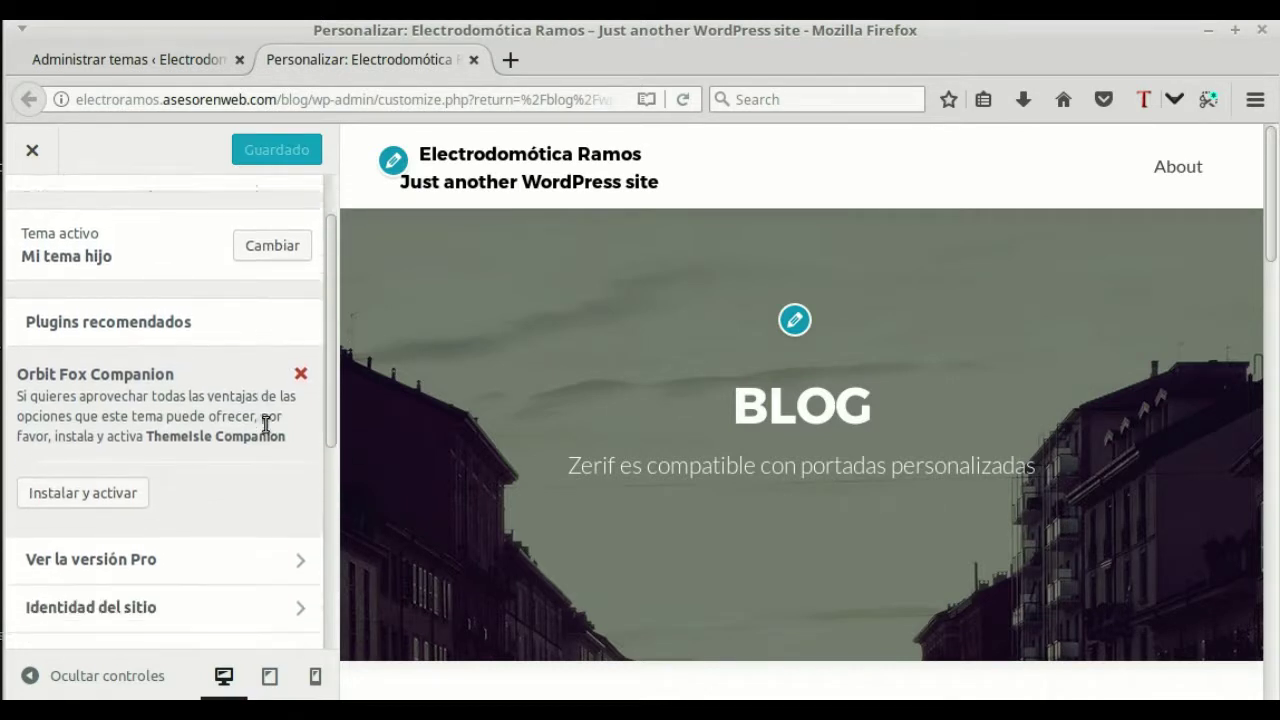
scroll(263, 431, "down", 2)
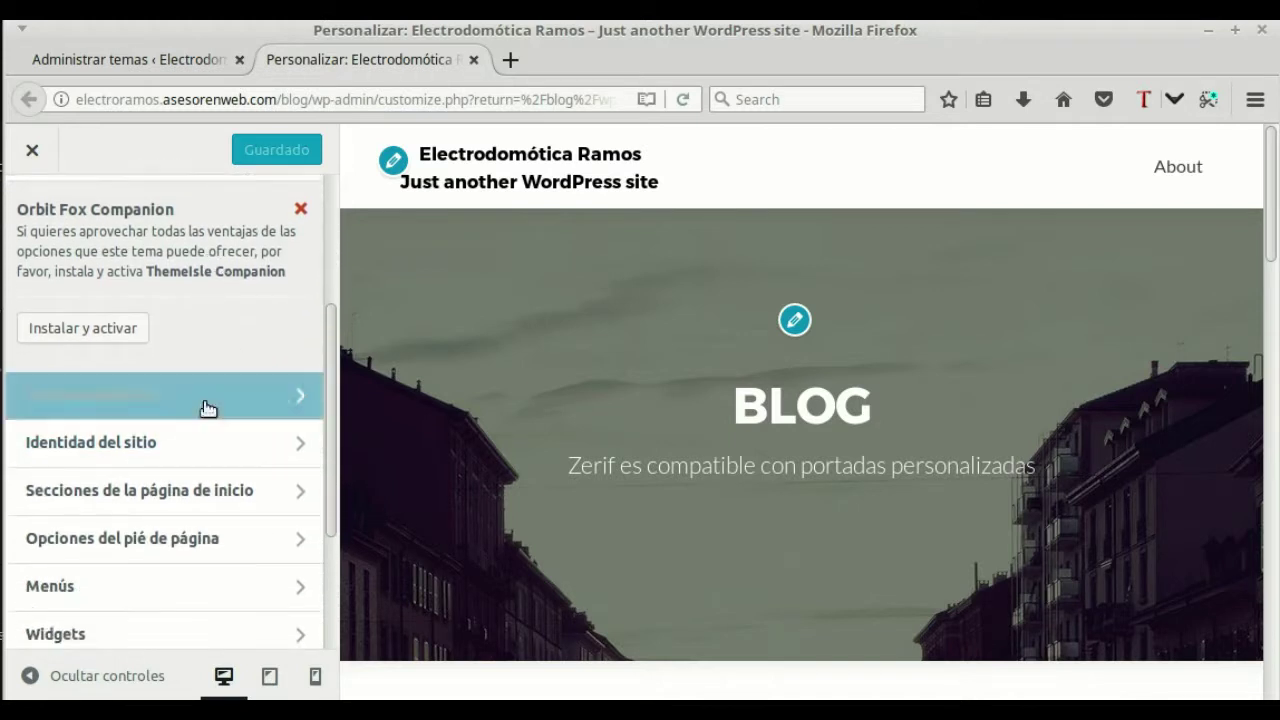
scroll(200, 410, "down", 1)
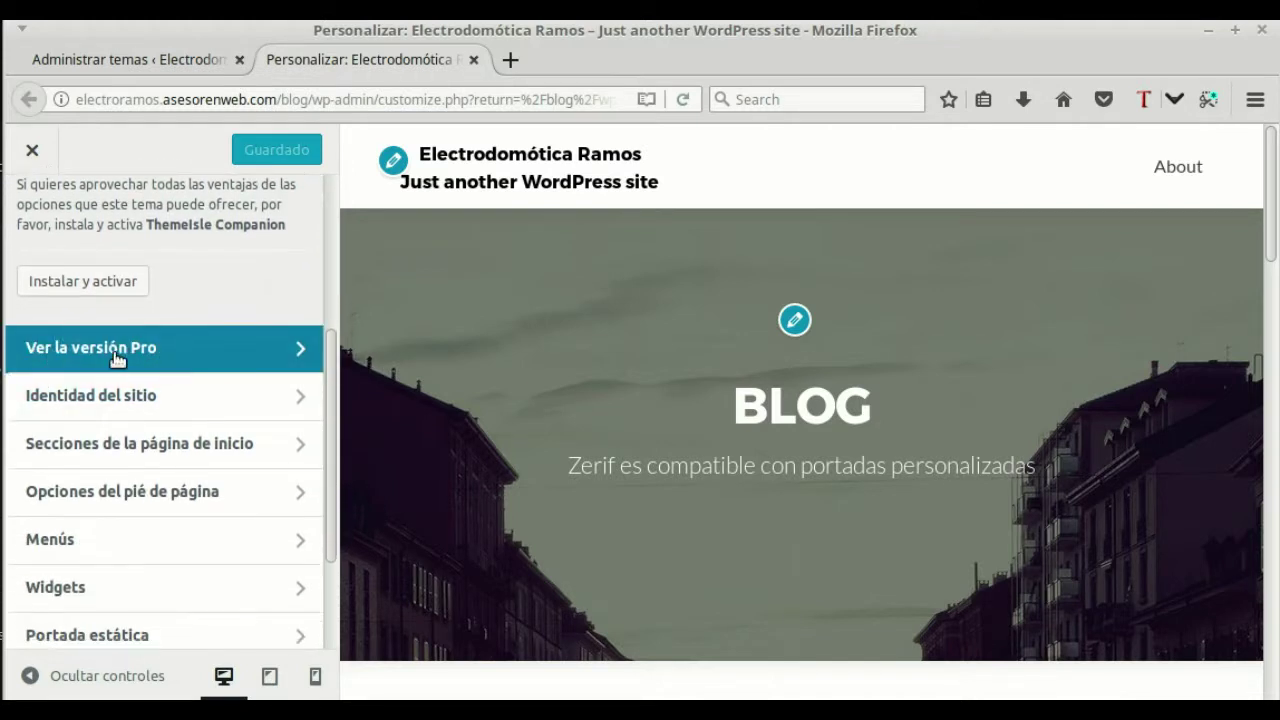
left_click(299, 350)
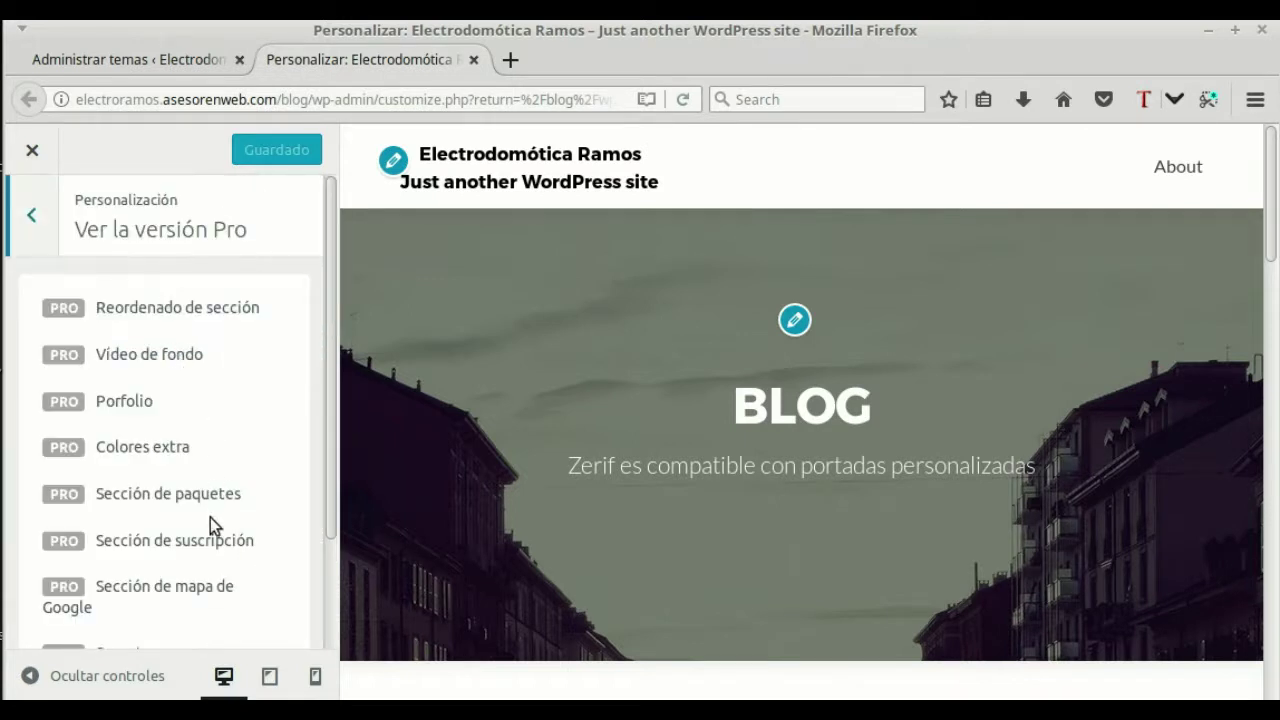
scroll(212, 509, "down", 3)
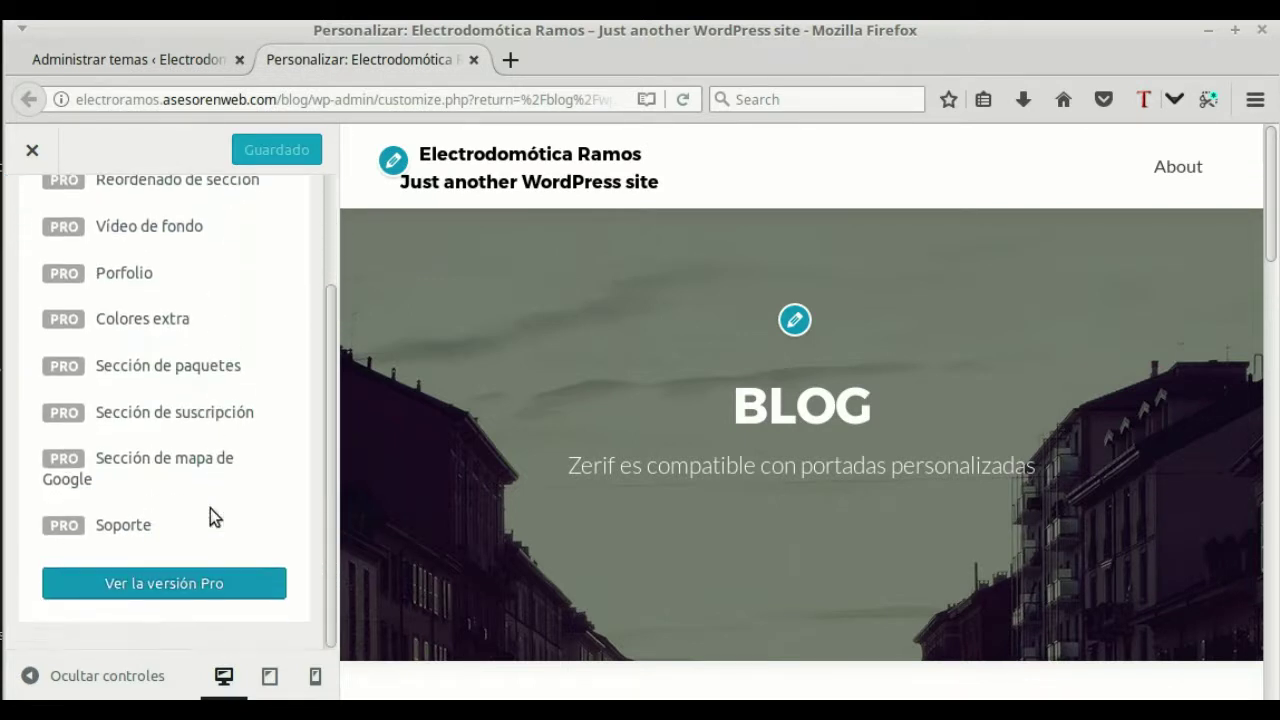
scroll(210, 508, "up", 3)
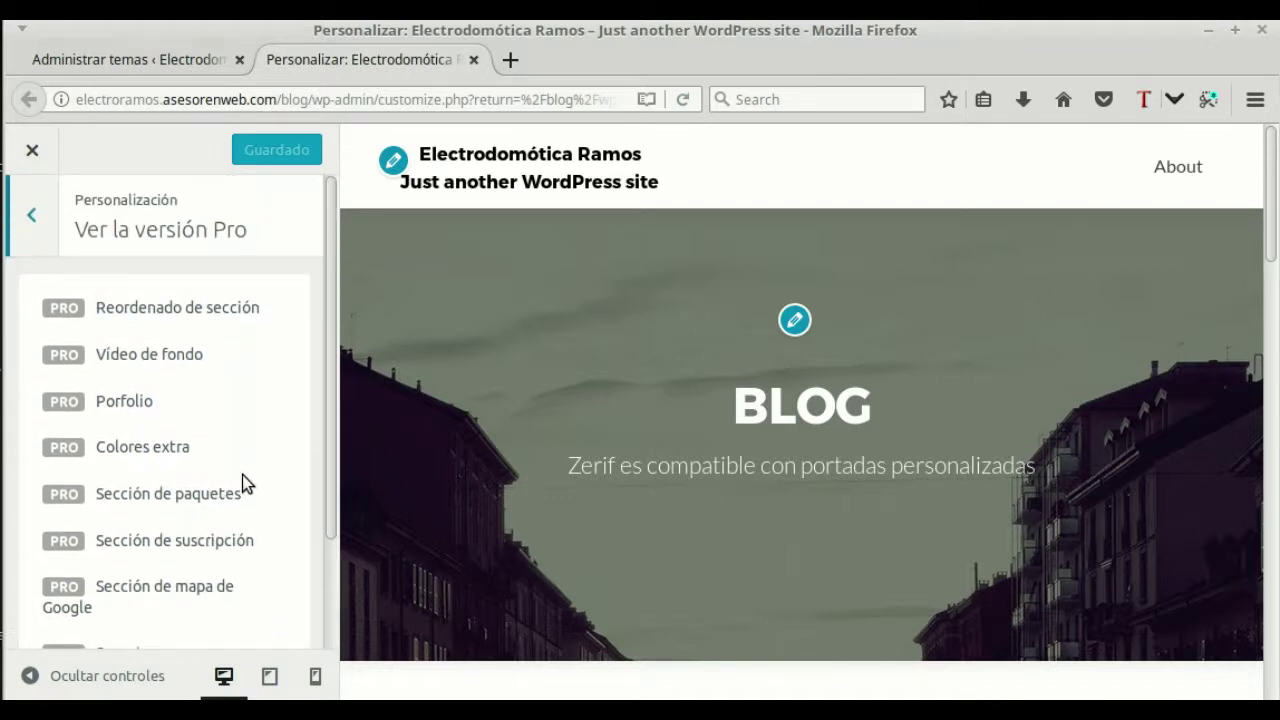
scroll(246, 471, "down", 1)
scroll(249, 455, "up", 1)
left_click(31, 219)
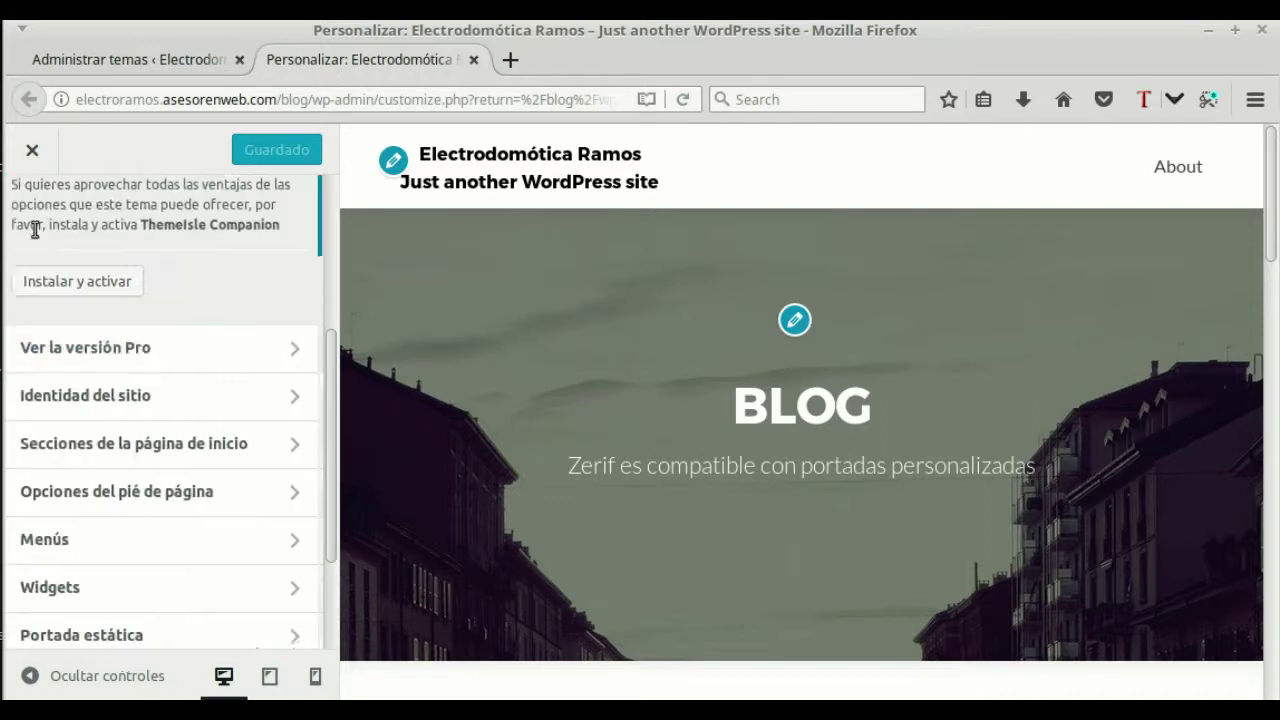
- Upload electron.png from the electrodomotica folder on the desktop as the logo image in the site identity settings
left_click(201, 399)
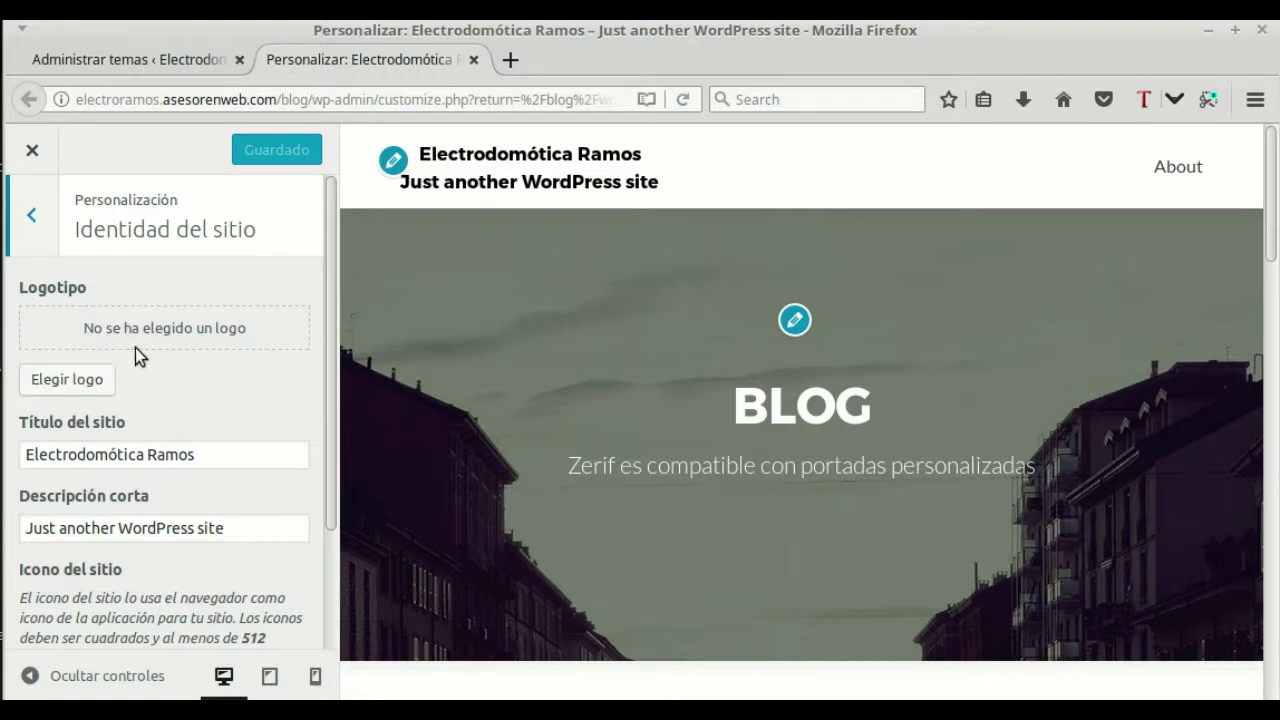
left_click(82, 378)
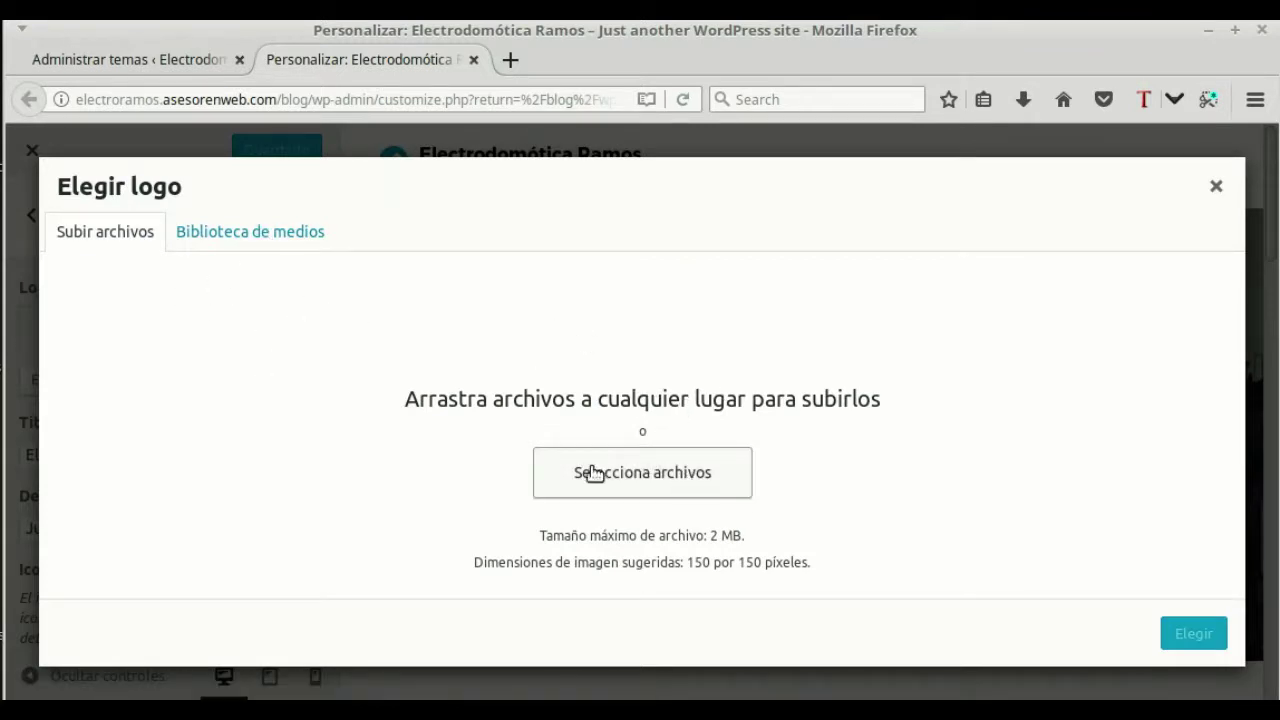
left_click(658, 484)
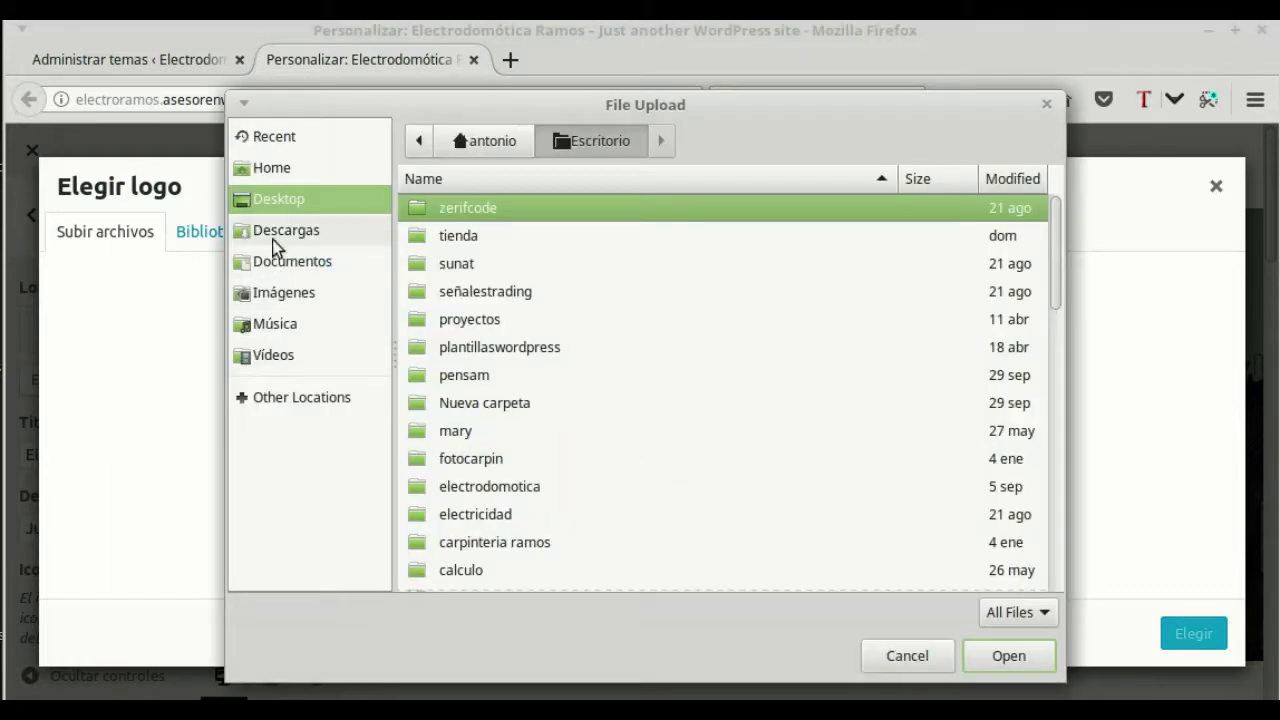
double_click(530, 486)
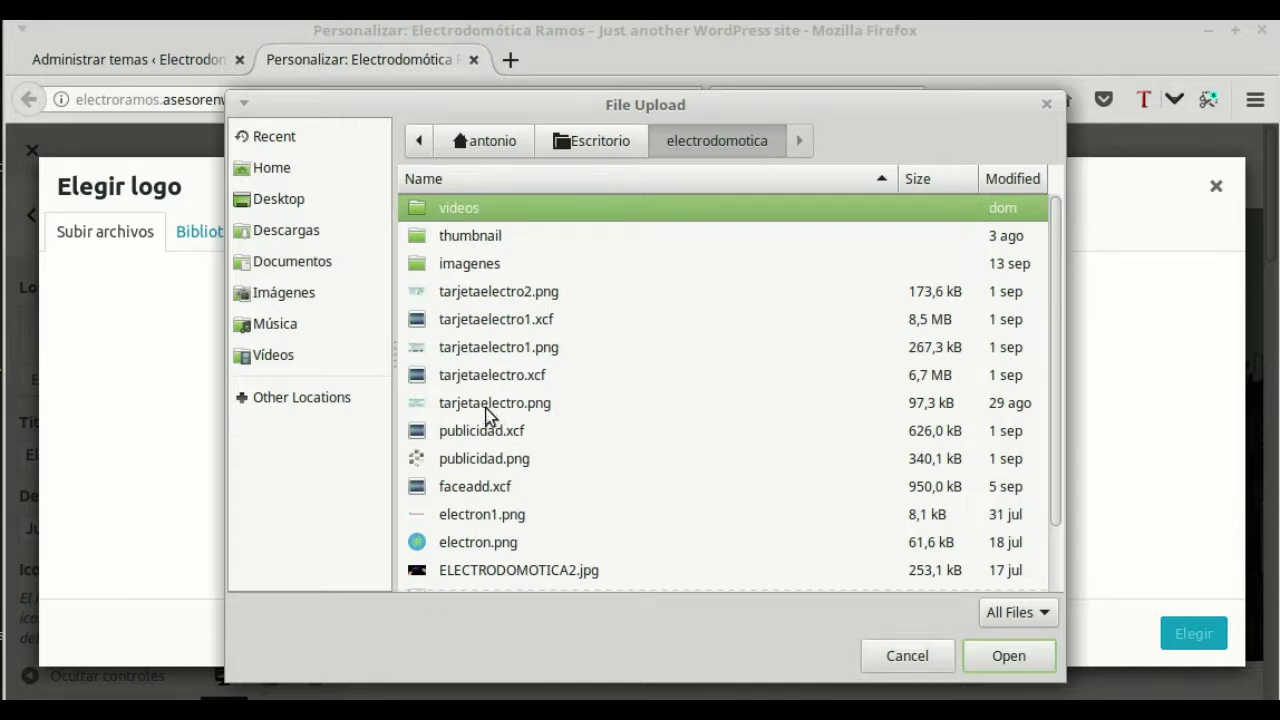
left_click(496, 543)
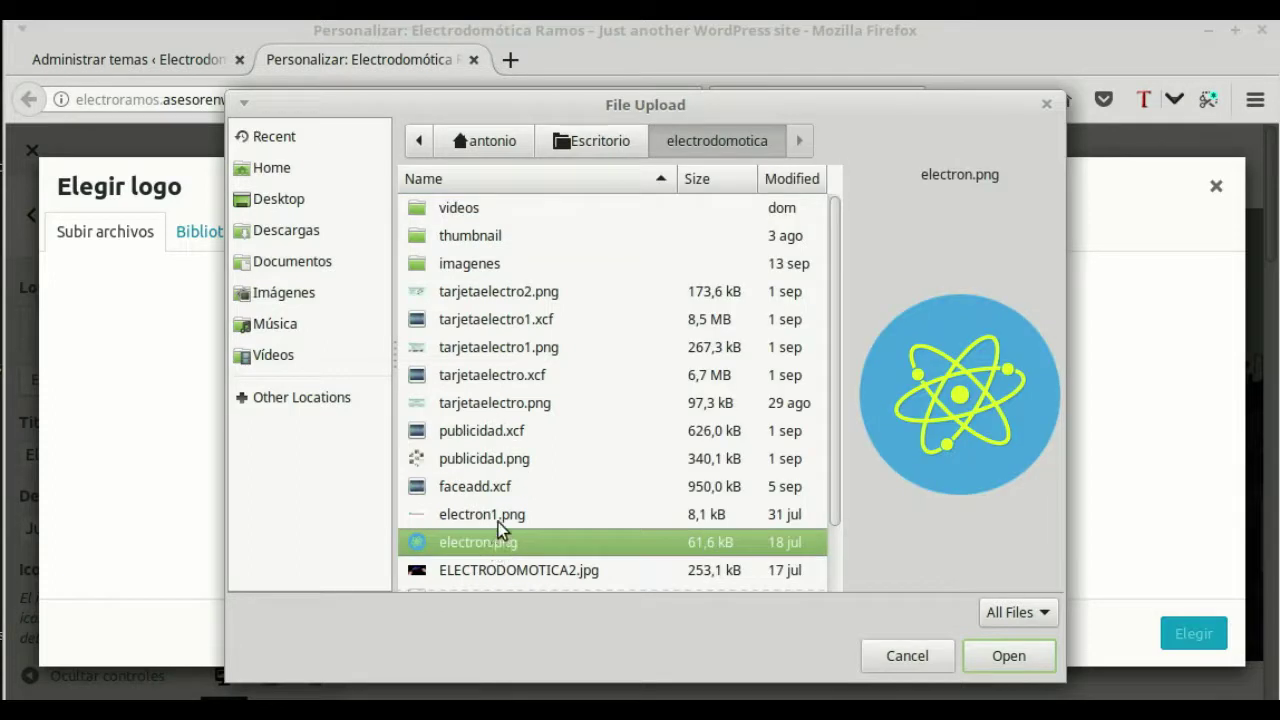
left_click(1008, 656)
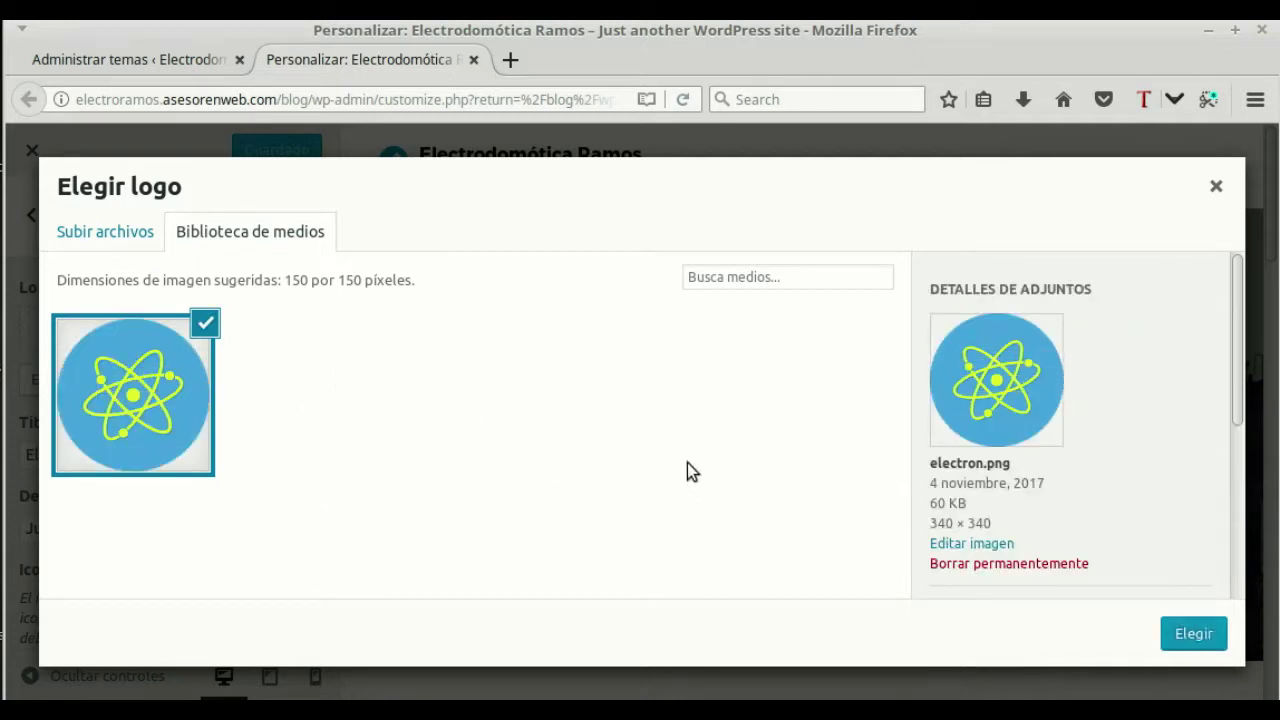
- Enter "Mi logo" as the description in the attachment details of electron.png
scroll(1100, 450, "down", 3)
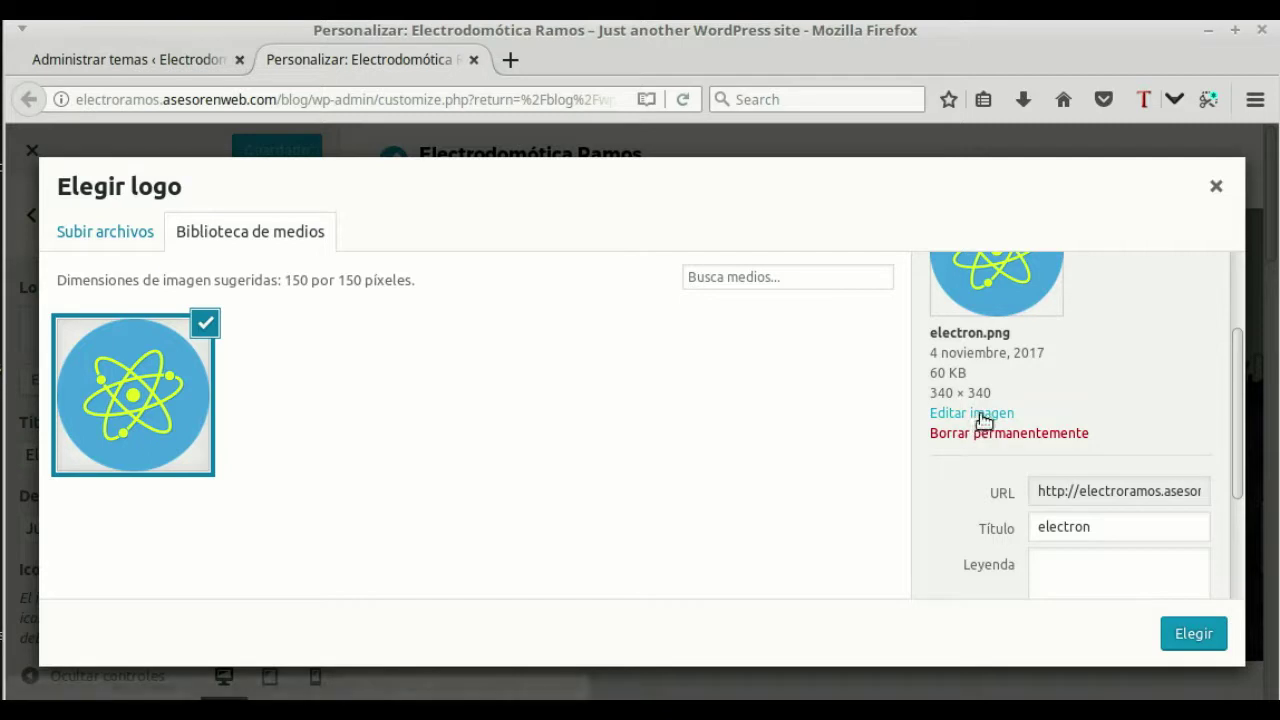
scroll(1117, 490, "down", 1)
scroll(1110, 484, "down", 1)
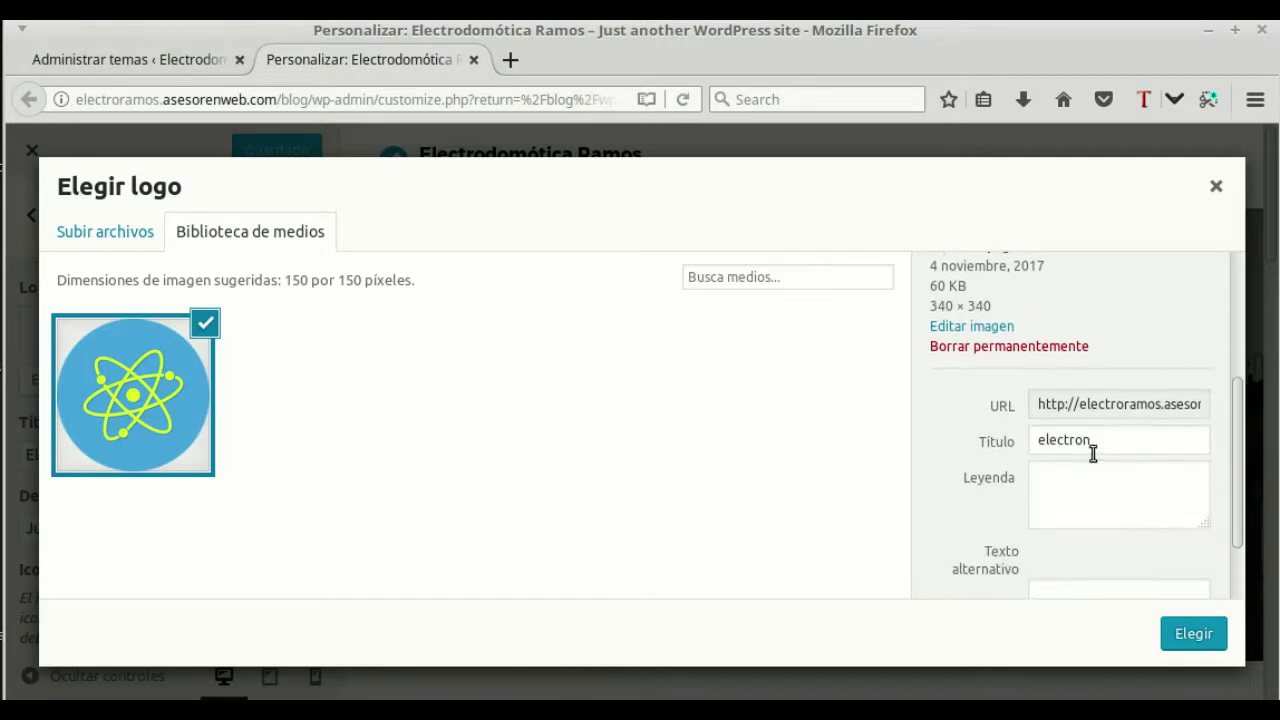
left_click_drag(1092, 447, 1032, 444)
left_click(1096, 438)
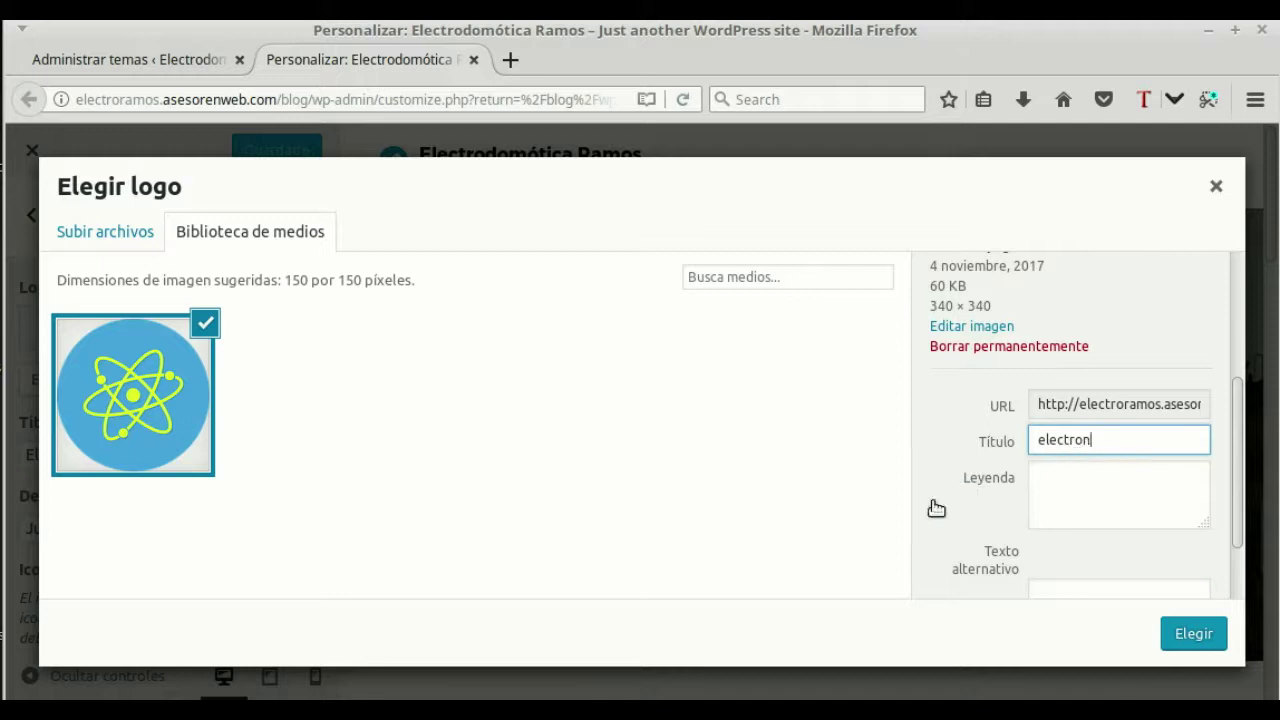
left_click(1050, 494)
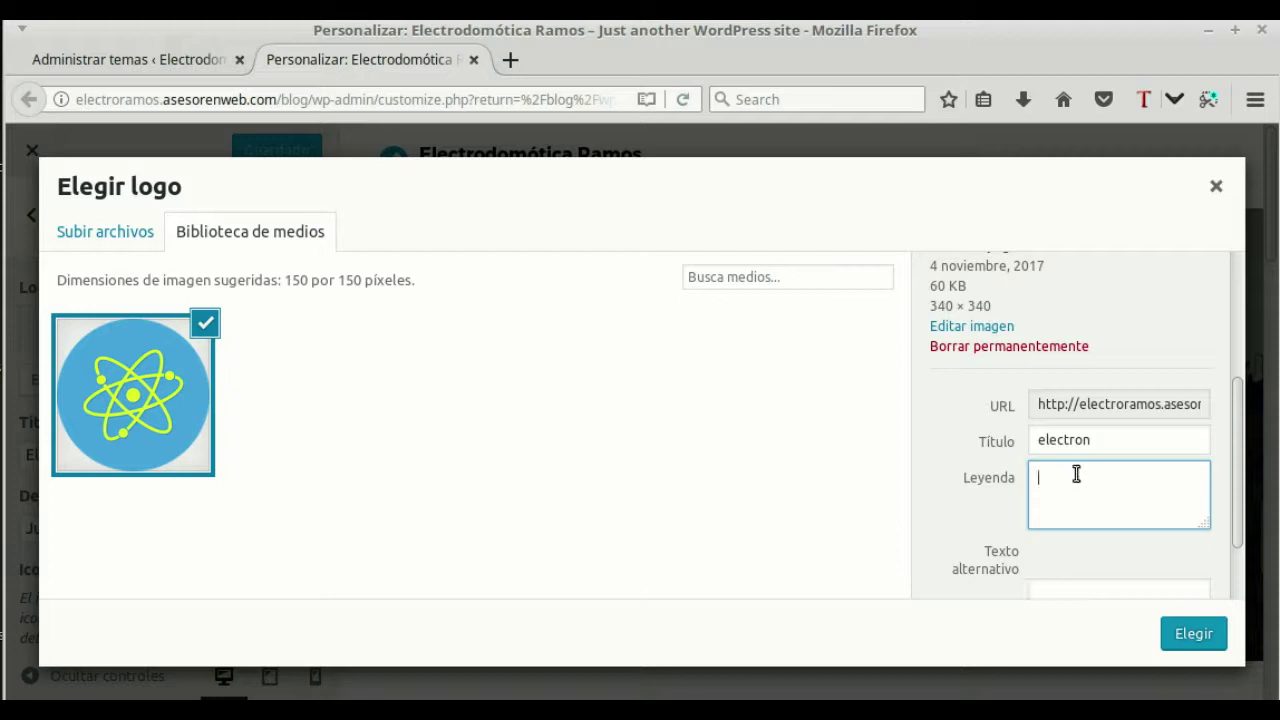
left_click_drag(1037, 405, 1212, 403)
left_click(460, 418)
scroll(1093, 500, "down", 2)
left_click(1080, 420)
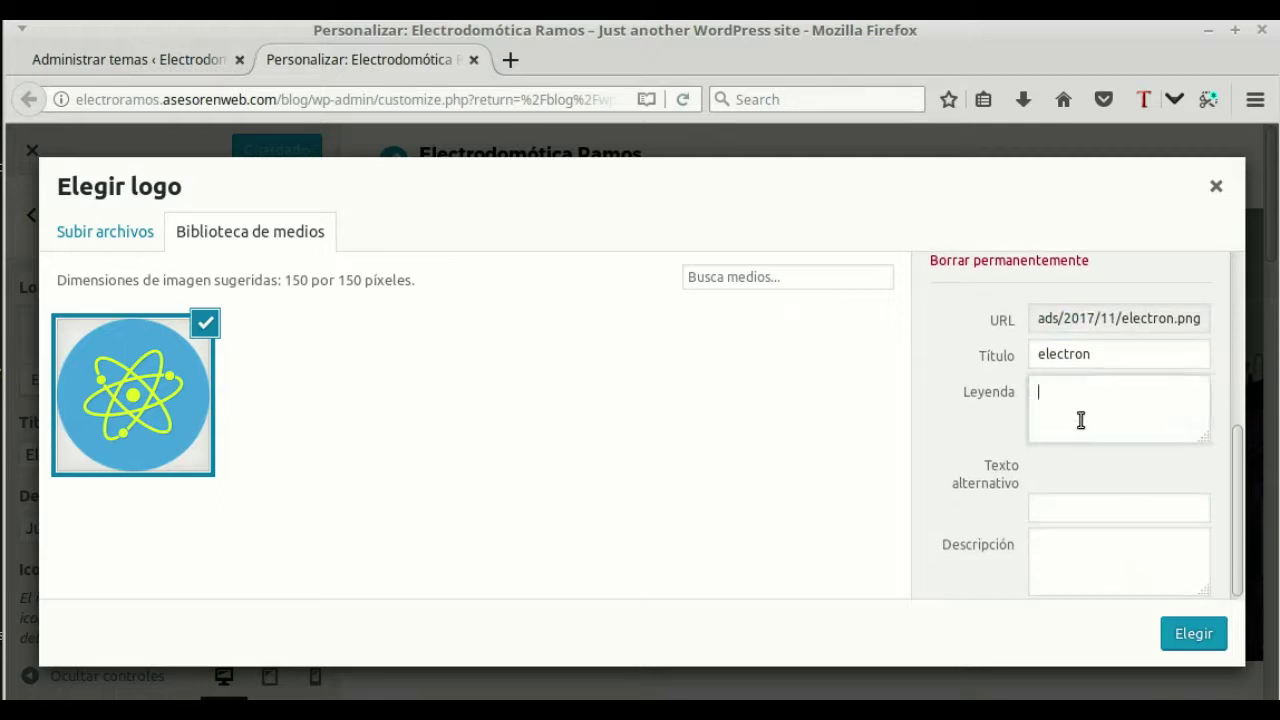
left_click(1157, 553)
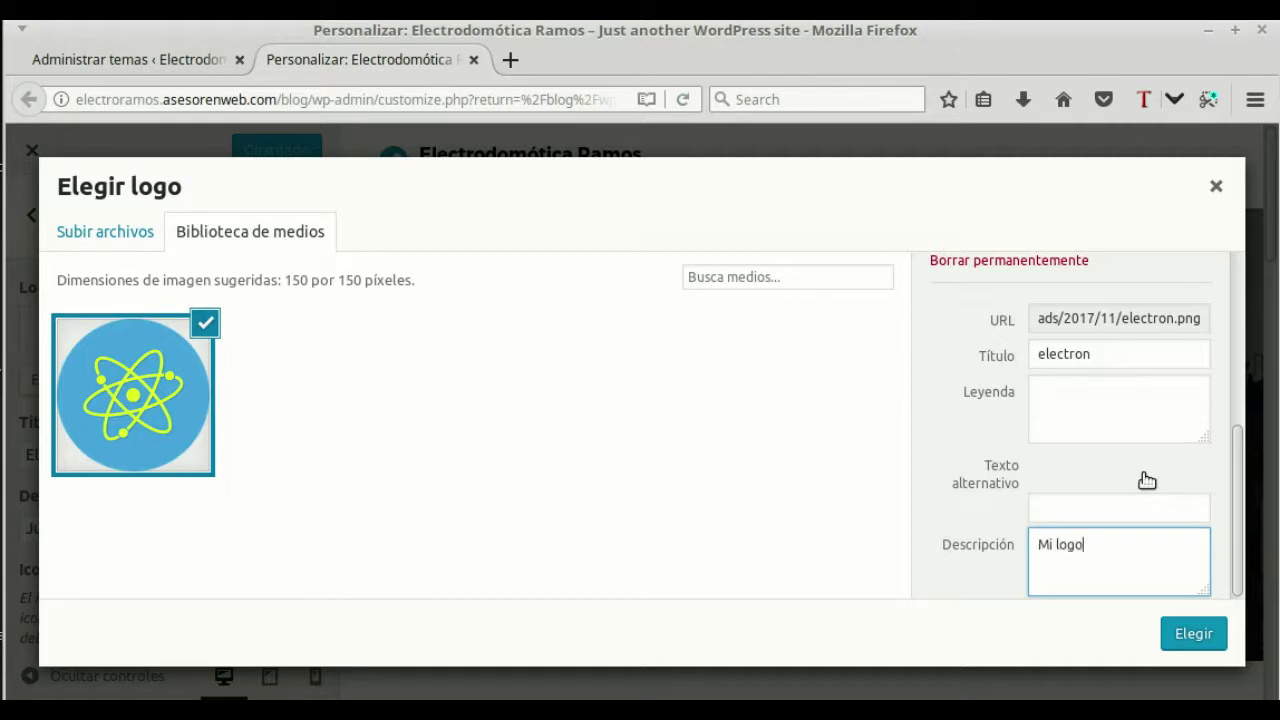
- Choose electron.png as the site logo and apply it without cropping
left_click(1195, 634)
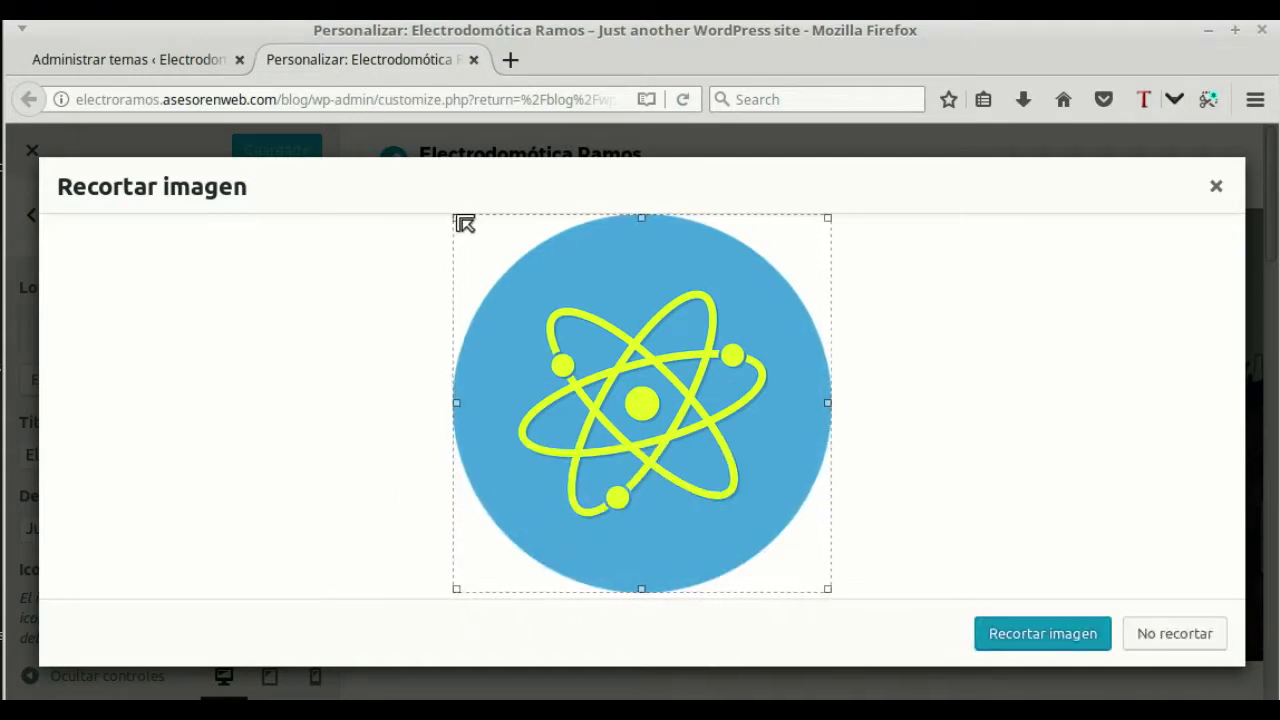
mouse_move(462, 225)
left_mouse_down()
mouse_move(529, 280)
mouse_move(457, 222)
left_mouse_up()
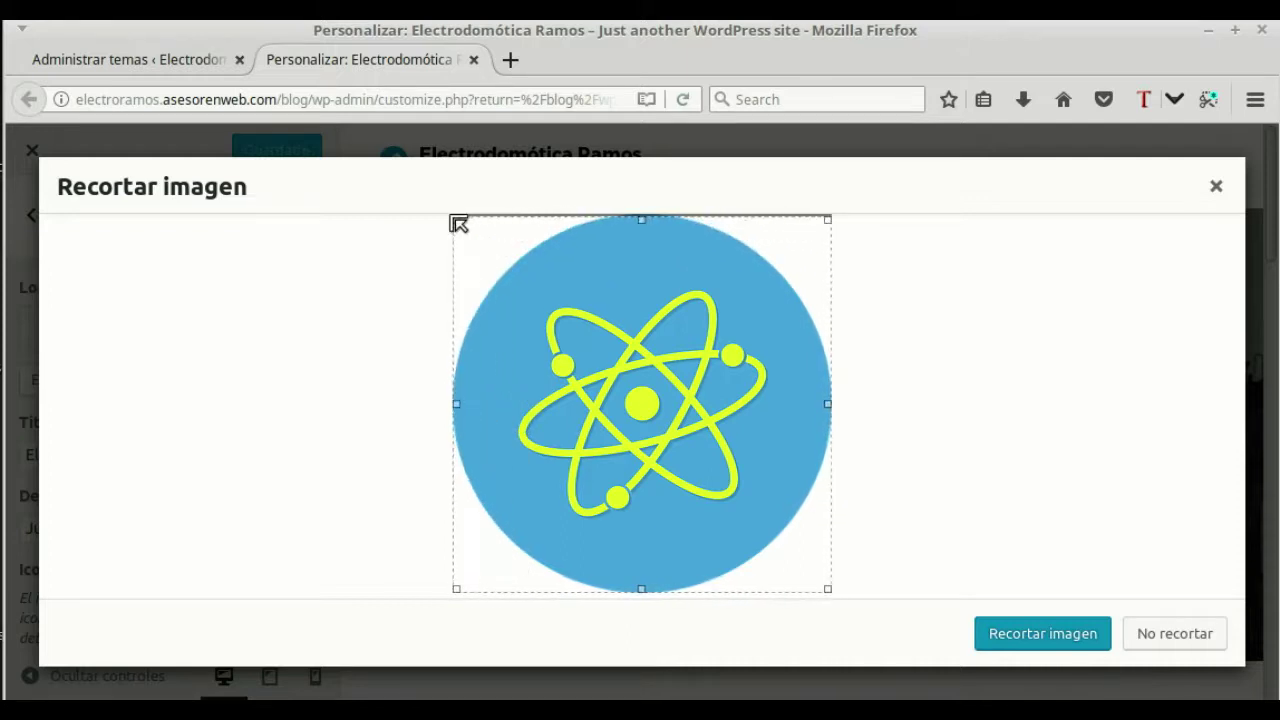
left_click(1203, 640)
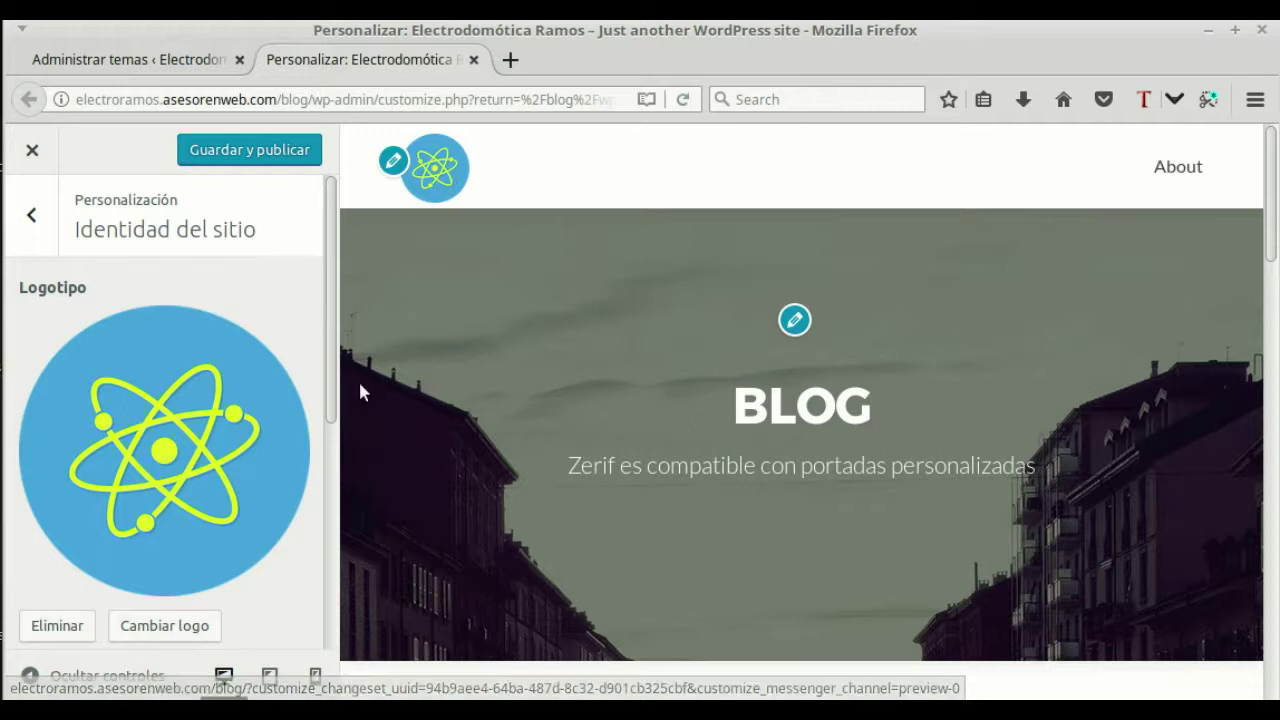
- Replace the site's short description with "Electricidad e informática"
scroll(355, 395, "down", 2)
scroll(294, 397, "down", 4)
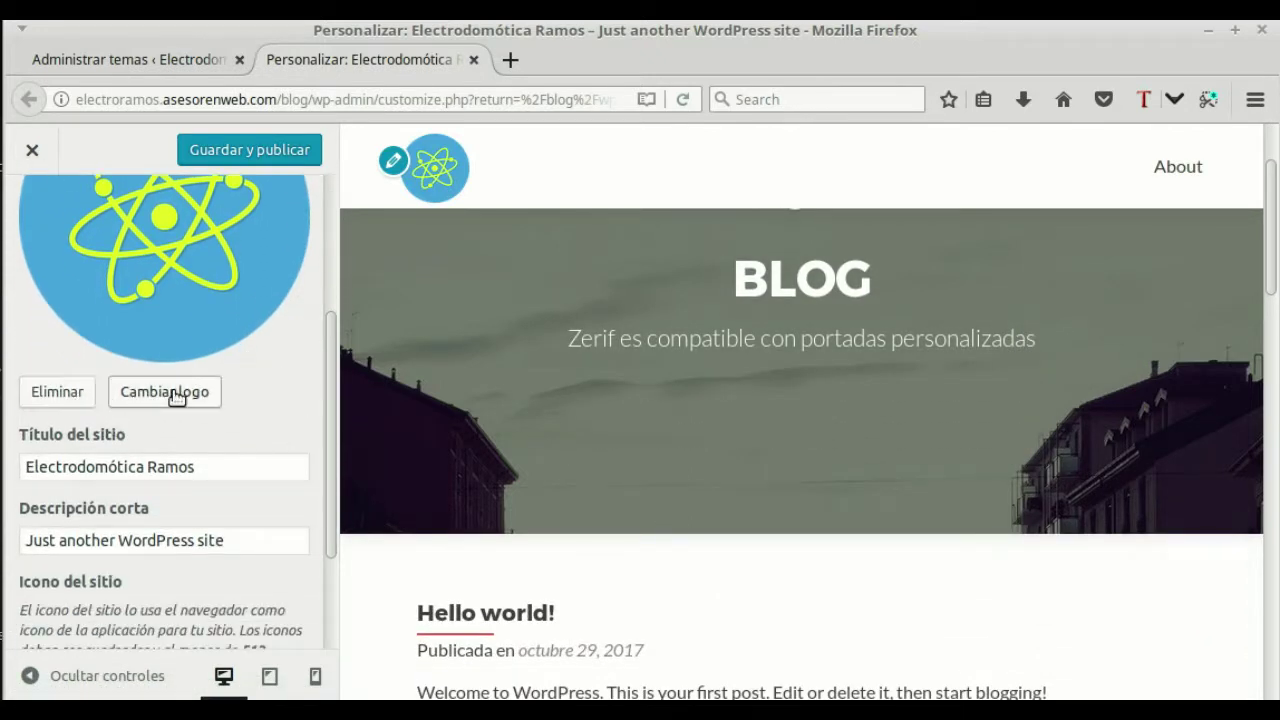
scroll(190, 440, "down", 1)
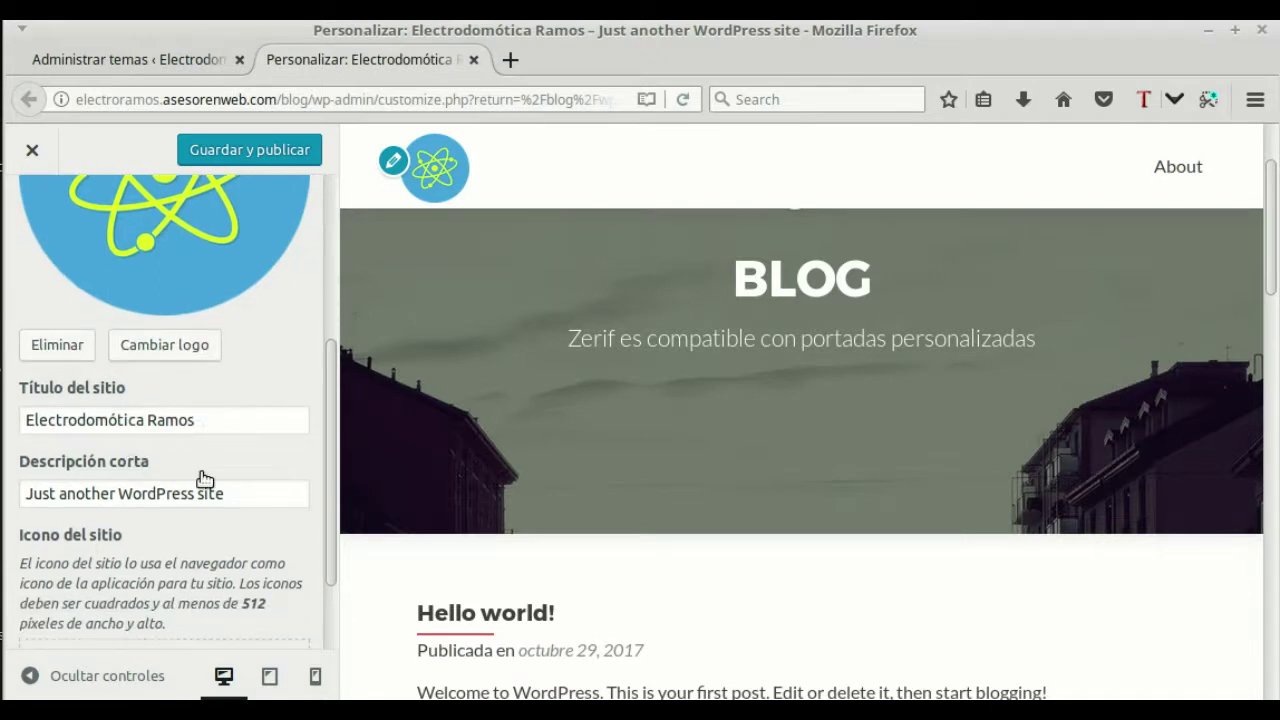
scroll(239, 498, "down", 1)
left_click(231, 449)
left_click_drag(231, 449, 13, 447)
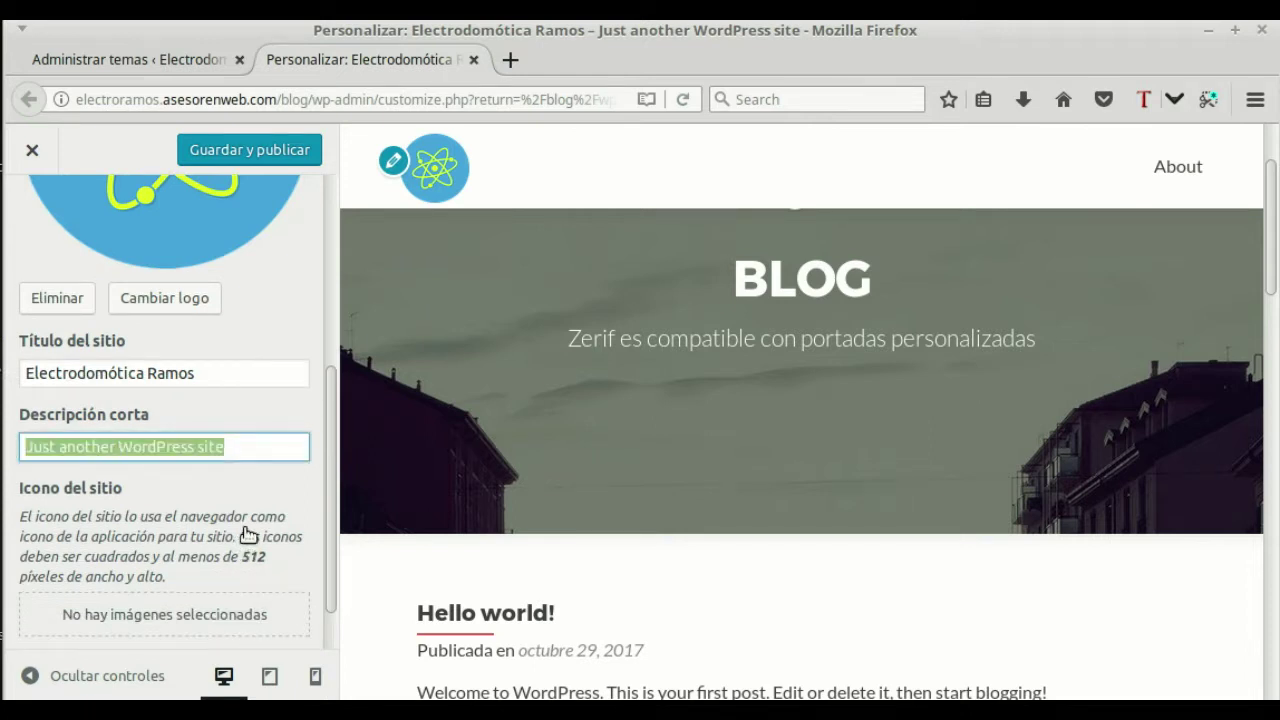
type("Electrici")
scroll(248, 536, "up", 1)
key("BackSpace")
key("BackSpace")
key("BackSpace")
key("BackSpace")
key("BackSpace")
type("ctrici")
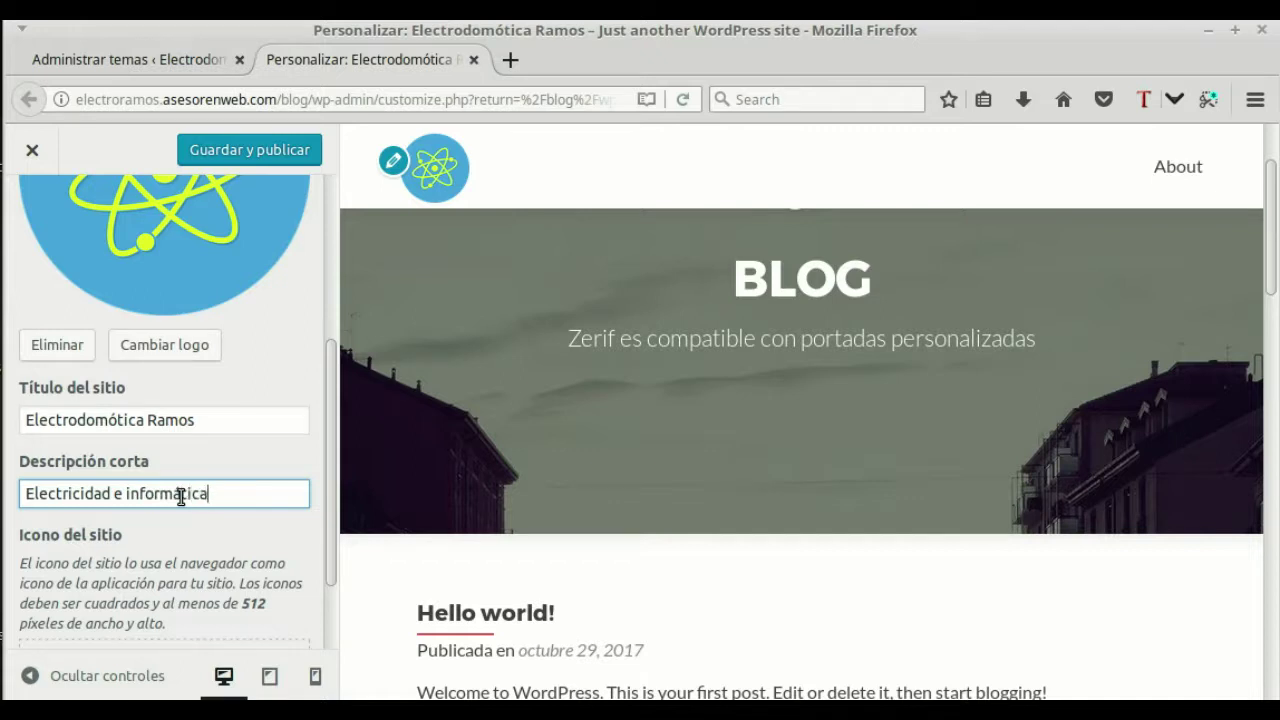
- Set electron.png from the media library as the site icon without cropping it
scroll(208, 500, "down", 2)
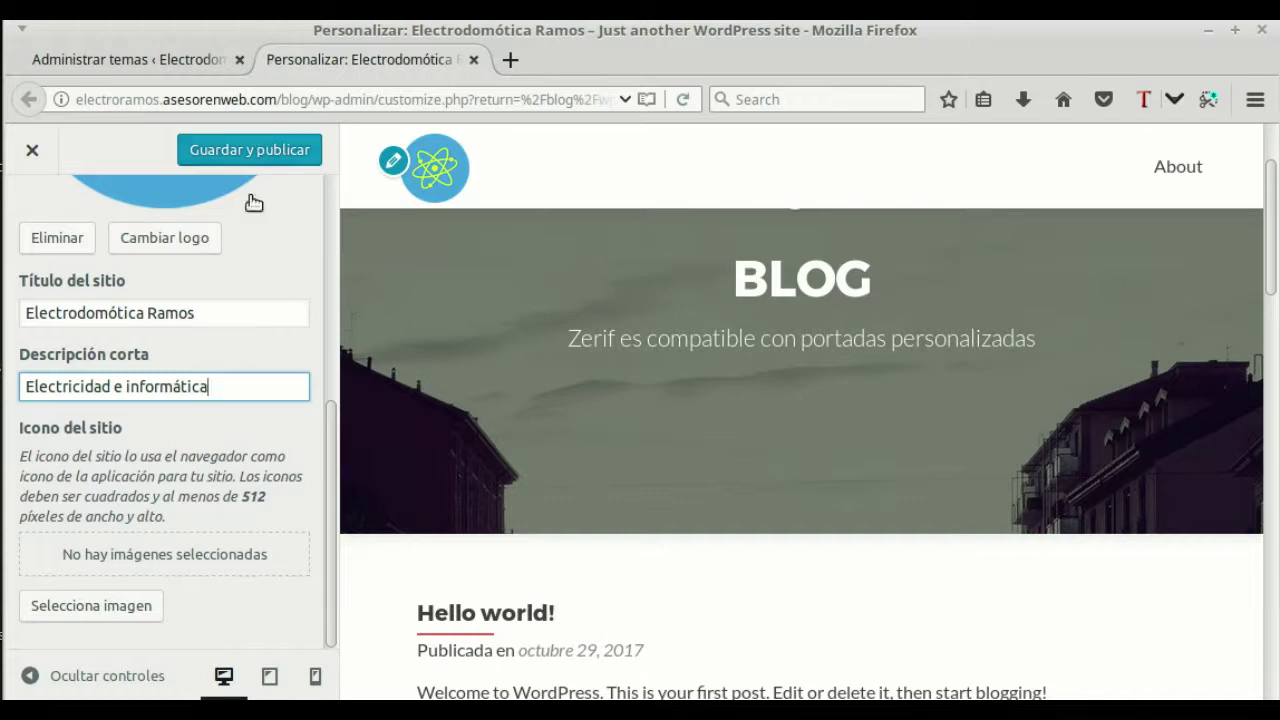
left_click(141, 607)
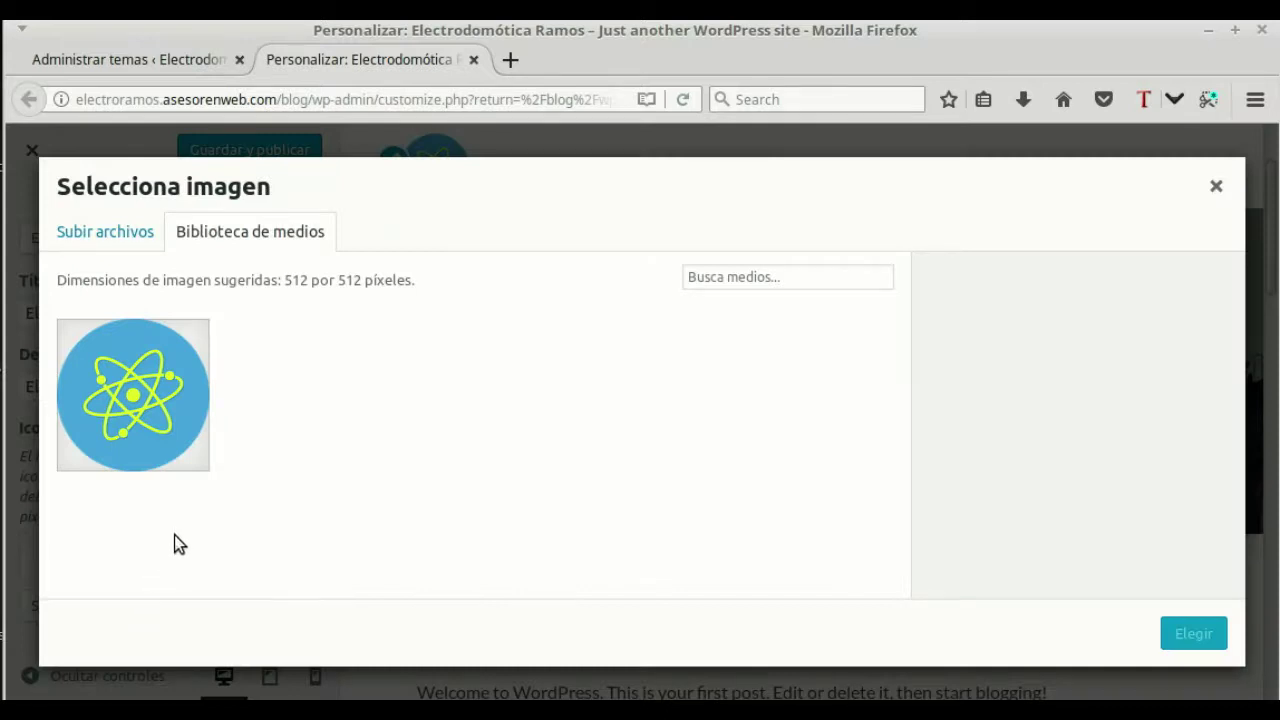
left_click(151, 375)
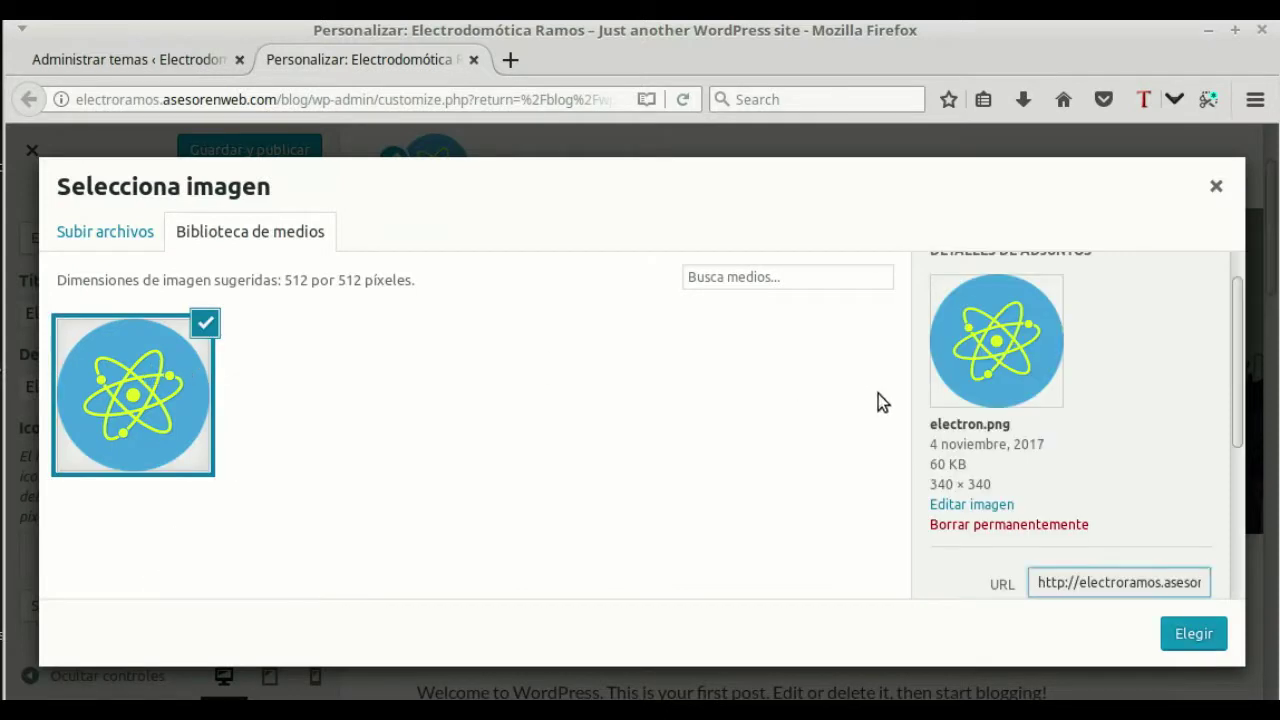
left_click(1193, 634)
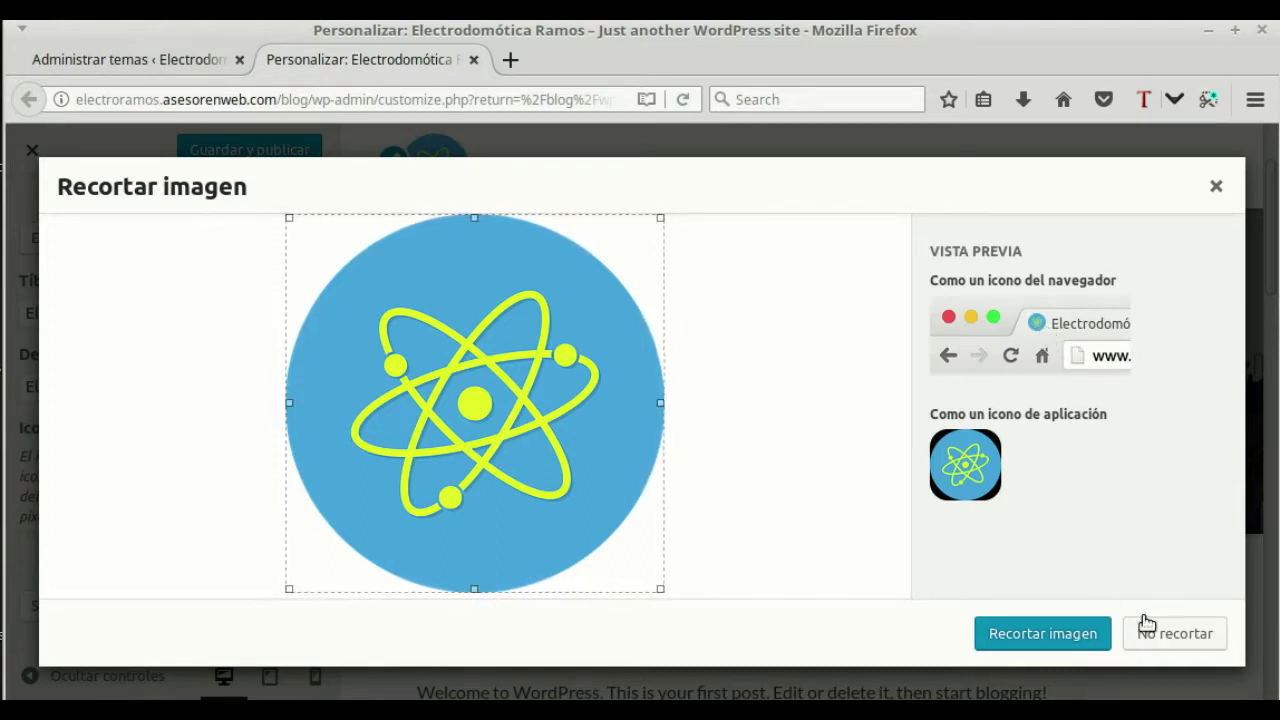
left_click(1185, 636)
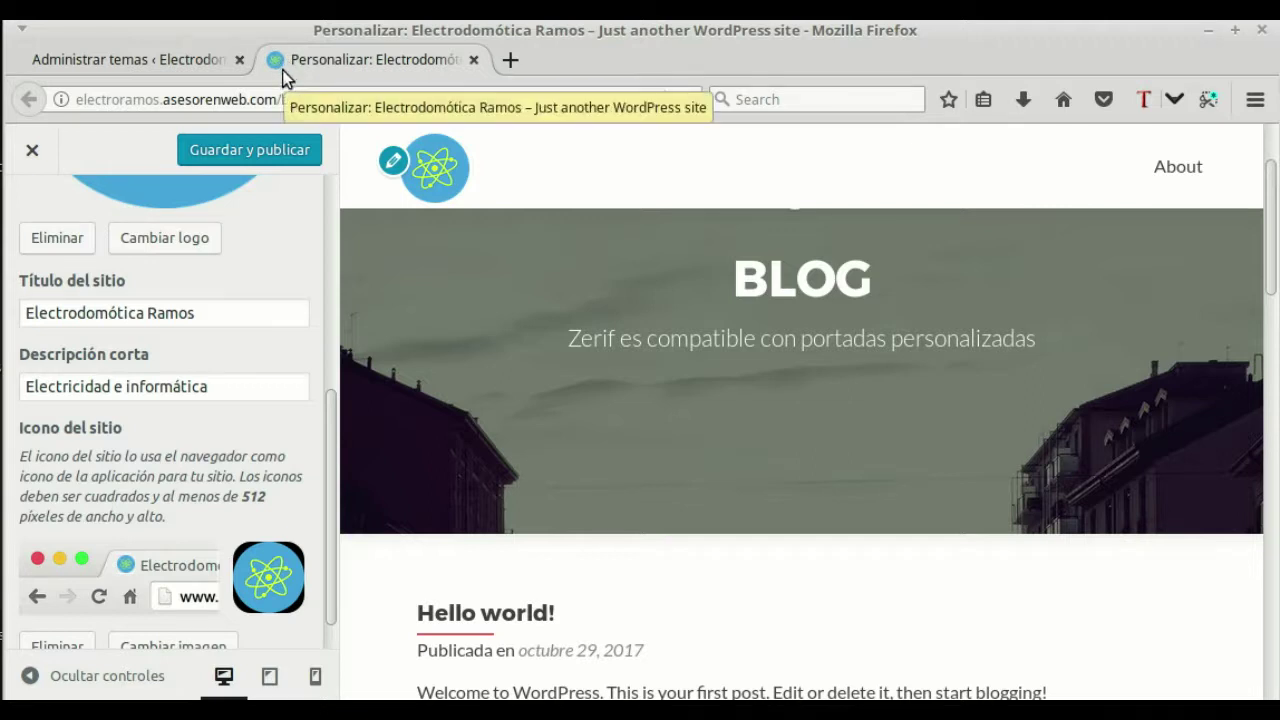
- Save and publish the site identity changes and return to the main list of customization sections
scroll(280, 449, "down", 1)
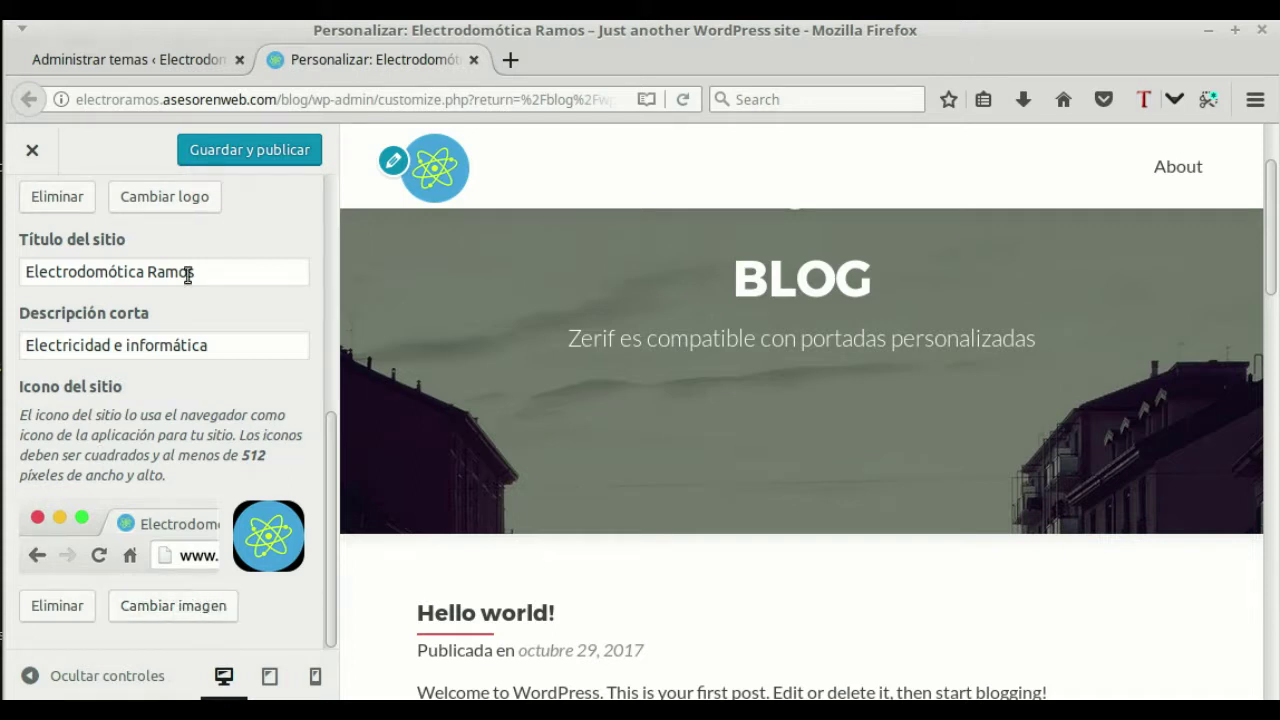
left_click(242, 152)
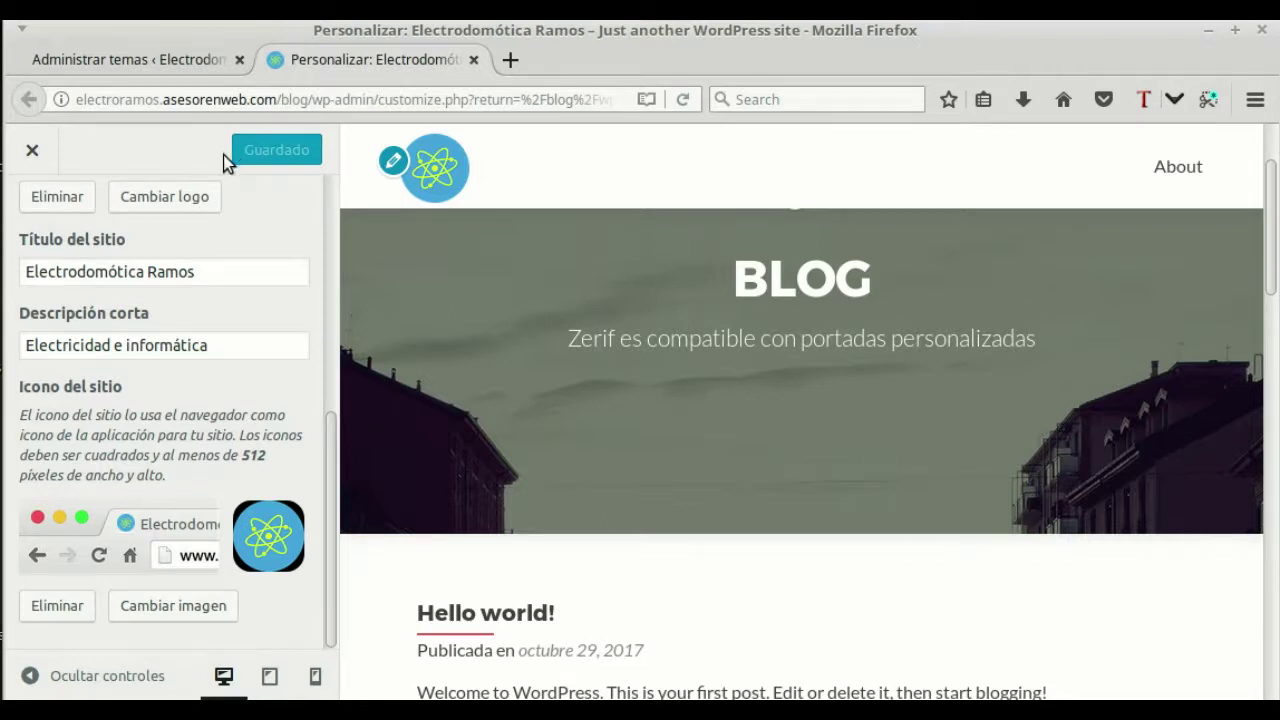
scroll(295, 340, "up", 4)
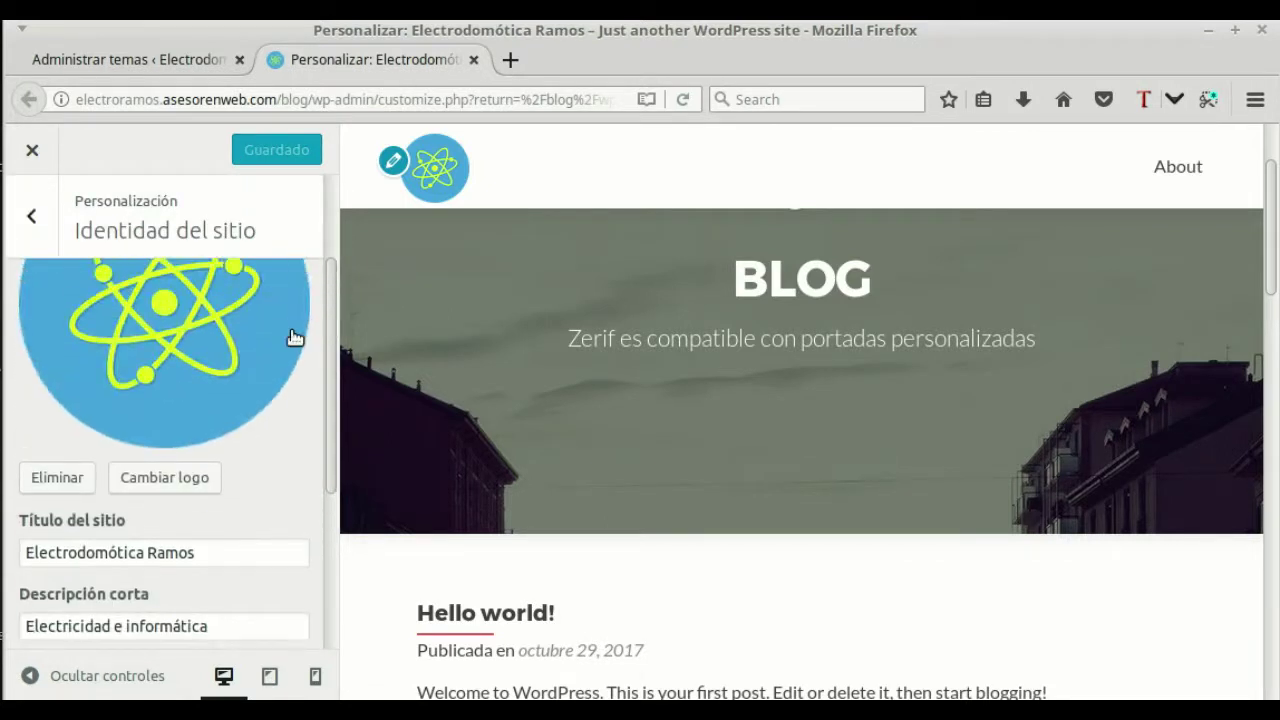
scroll(669, 432, "down", 1)
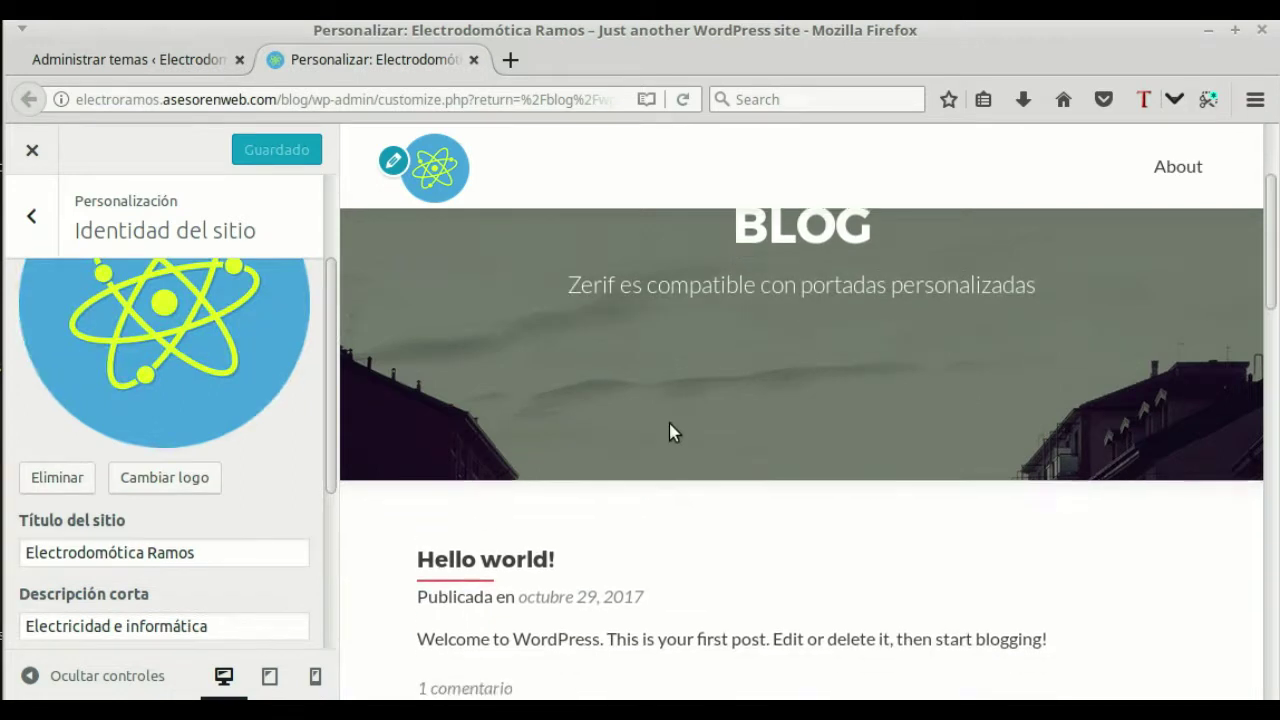
scroll(214, 406, "up", 2)
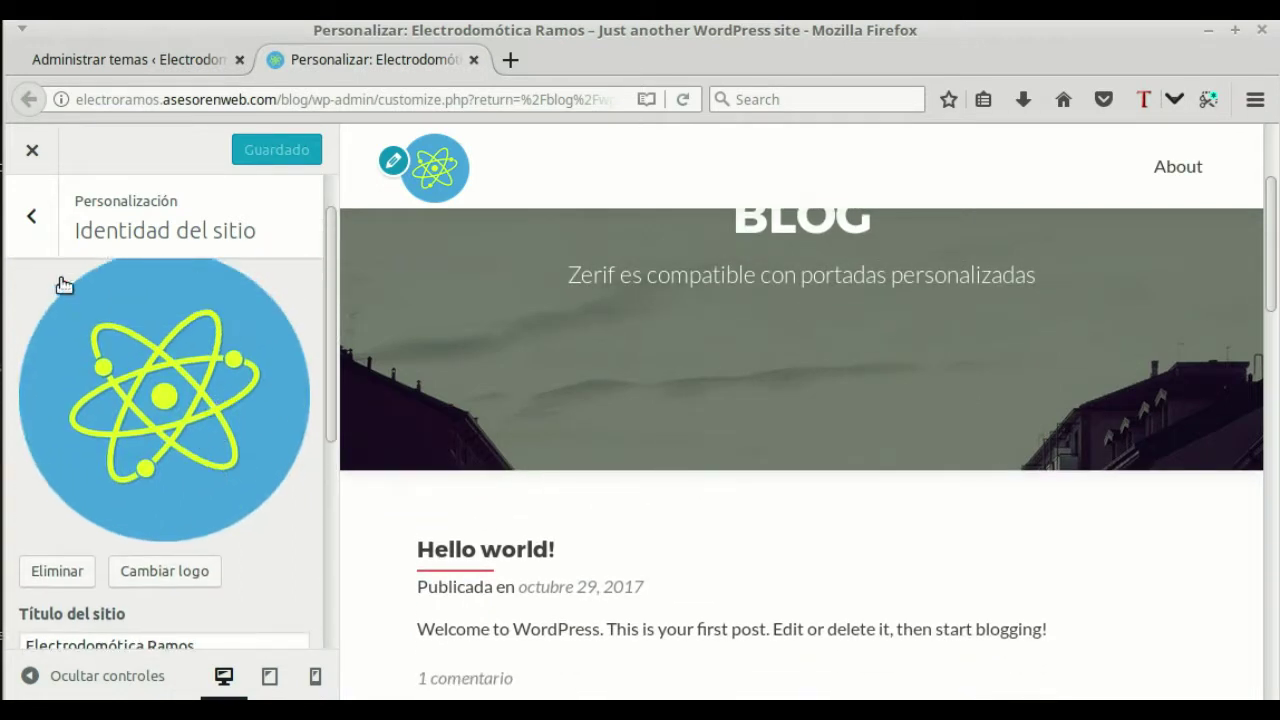
left_click(34, 222)
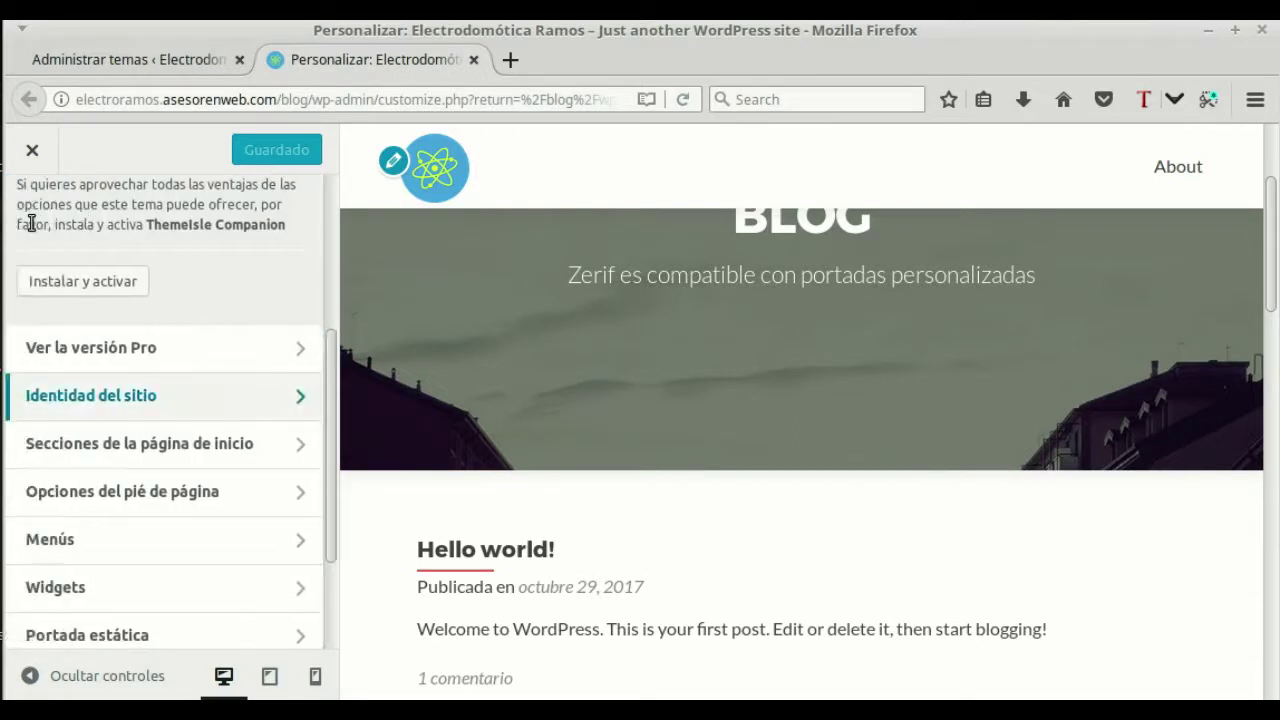